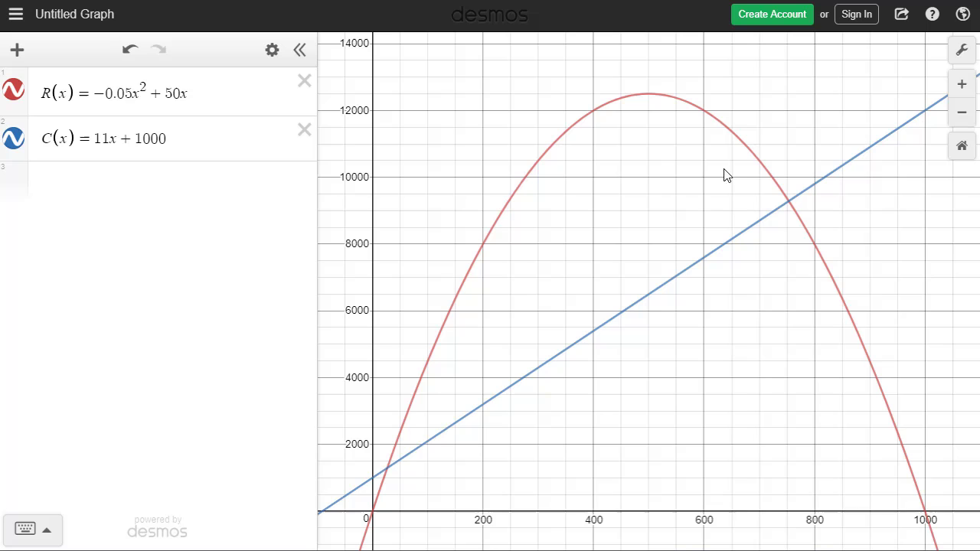
Start creating a new Desmos account with email, then abandon the sign-up form.
left_click(771, 19)
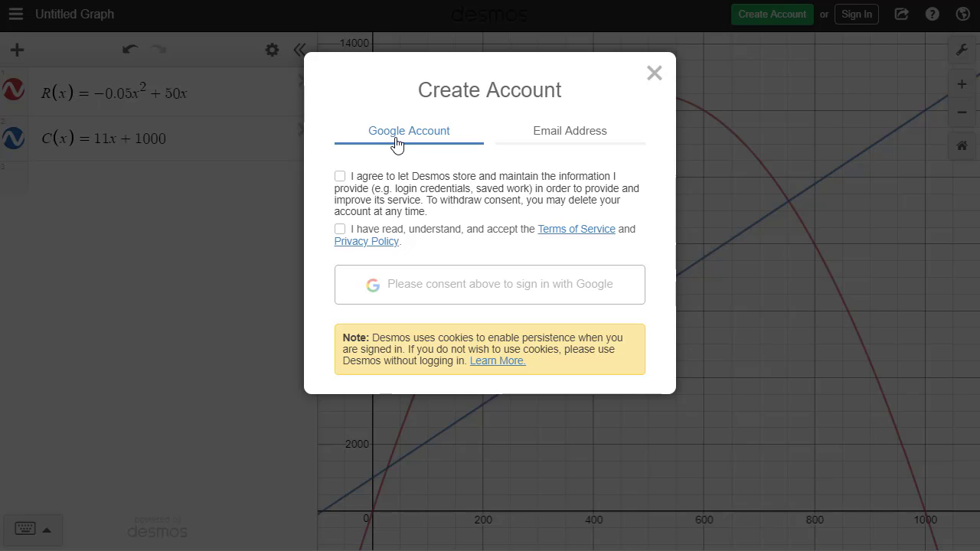
left_click(567, 138)
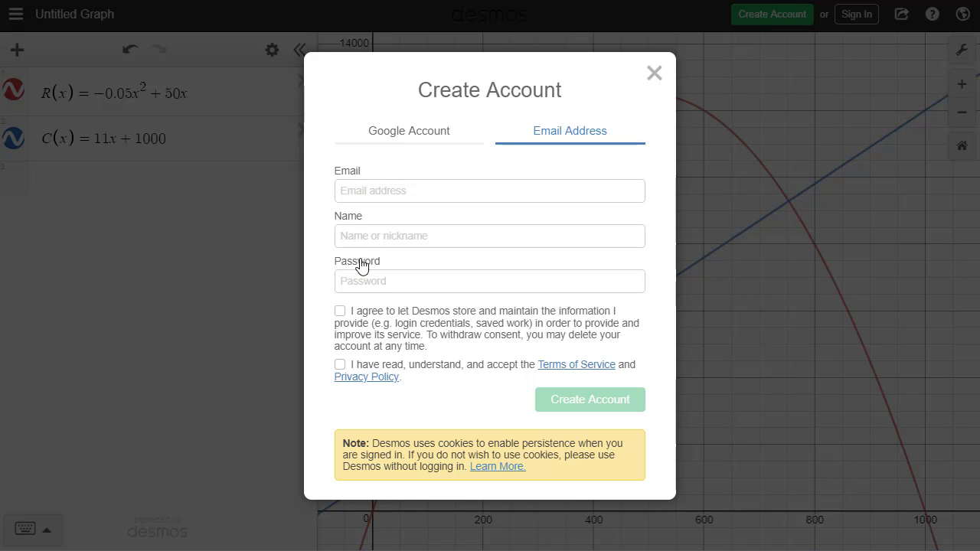
left_click(352, 317)
left_click(655, 81)
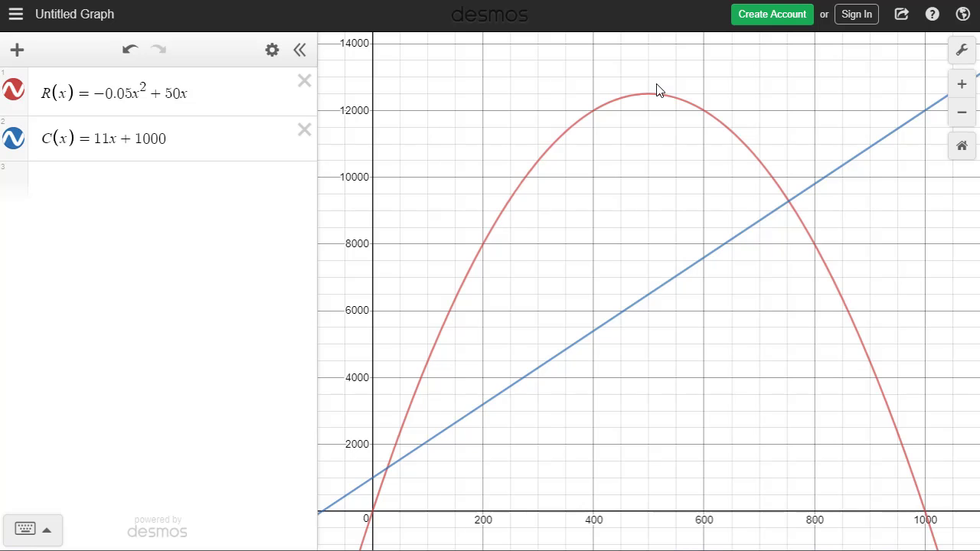
Sign in to Desmos with the autofilled account e-mail and the account password.
left_click(862, 24)
left_click(502, 250)
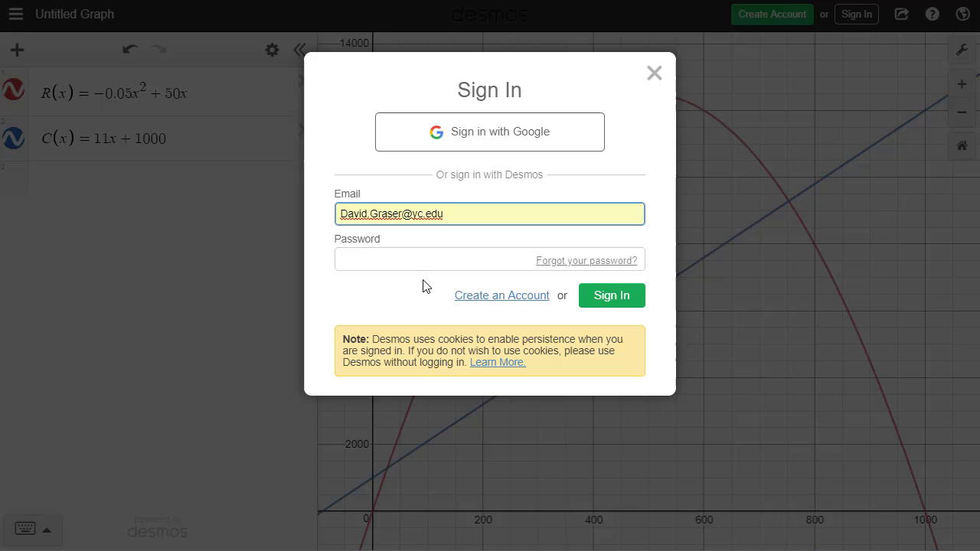
left_click(375, 263)
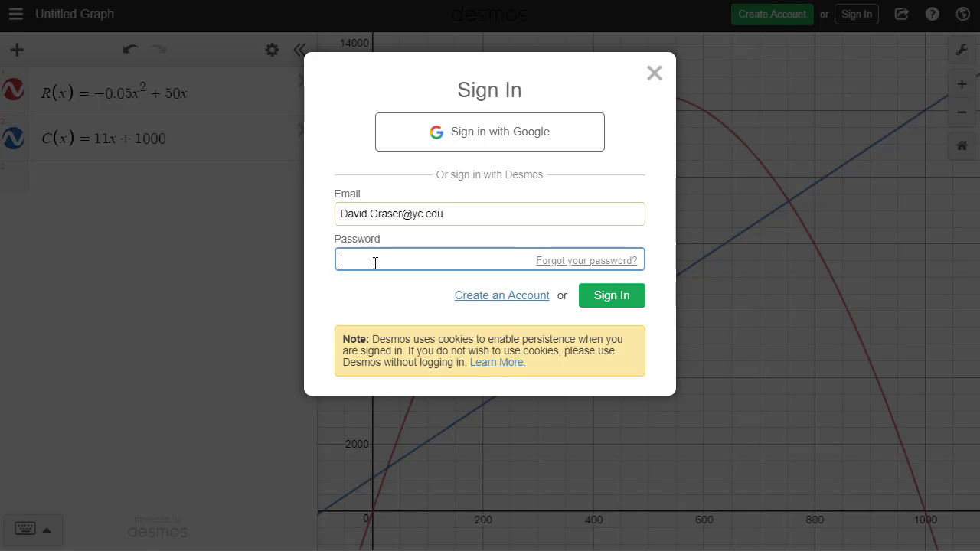
type("••••••••••")
left_click(629, 300)
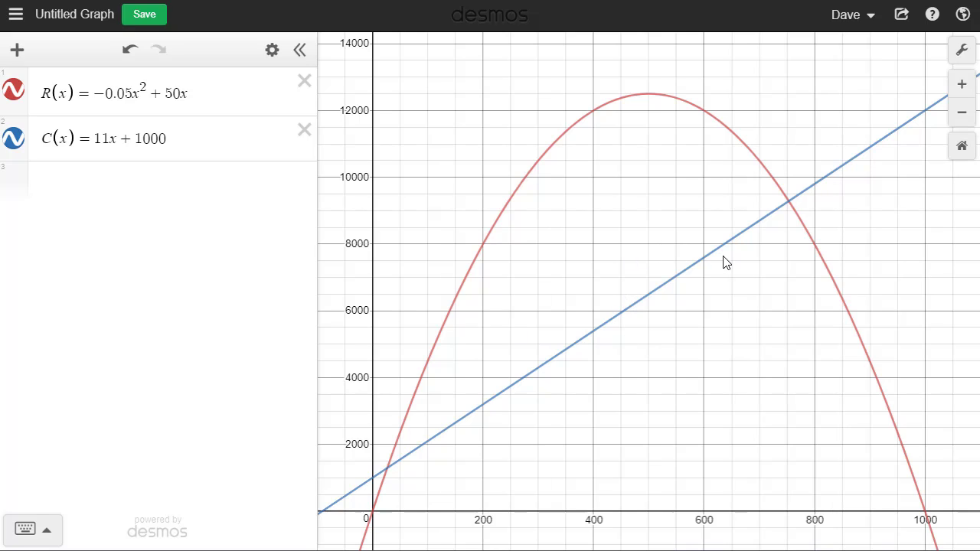
Save the R(x) and C(x) graph as Untitled Graph and view the saved graphs list.
left_click(145, 21)
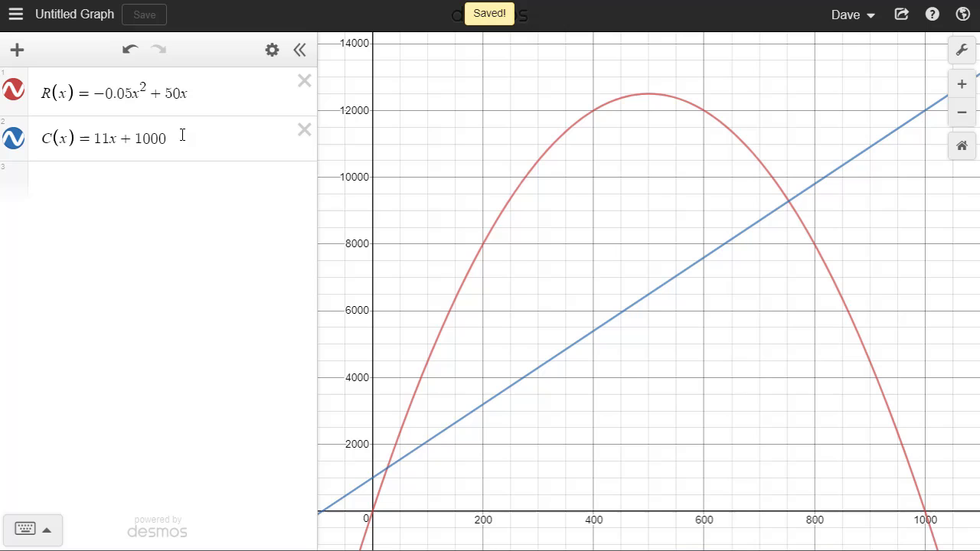
left_click(16, 19)
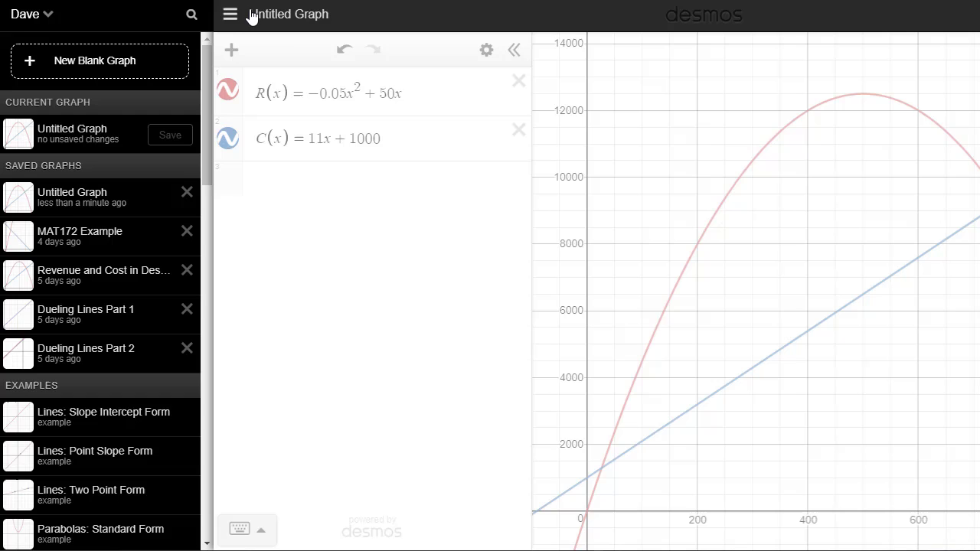
Save a duplicate of the graph under the title Tech_Assignment 1.
left_click(299, 23)
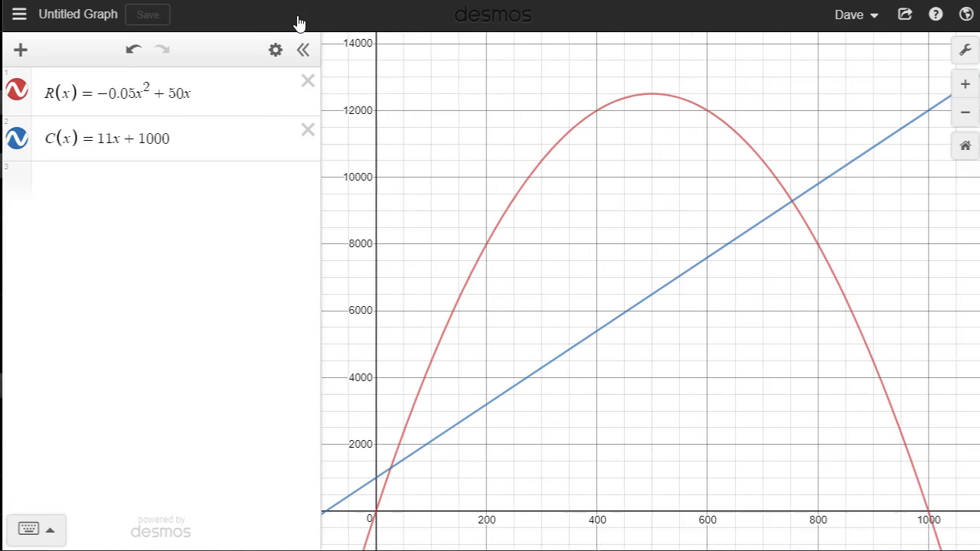
left_click(97, 21)
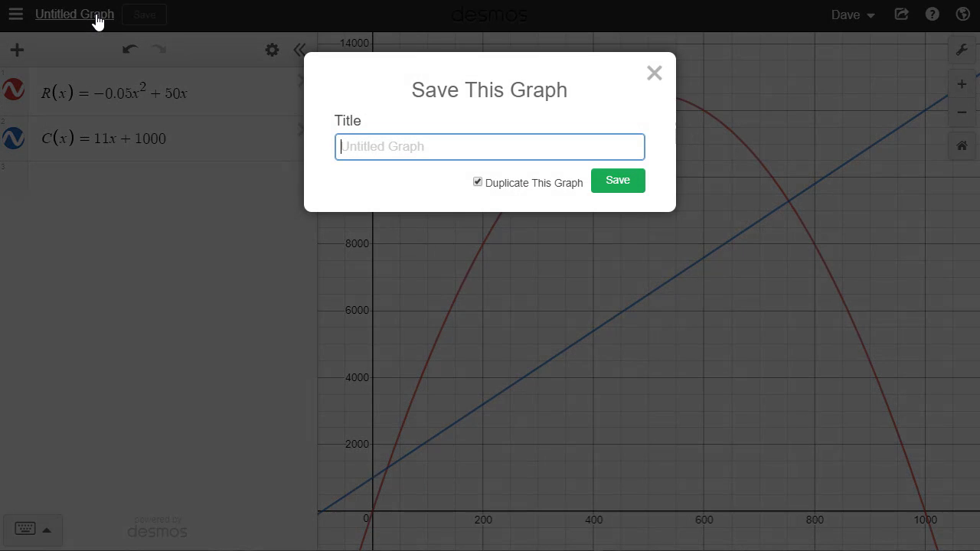
left_click(369, 149)
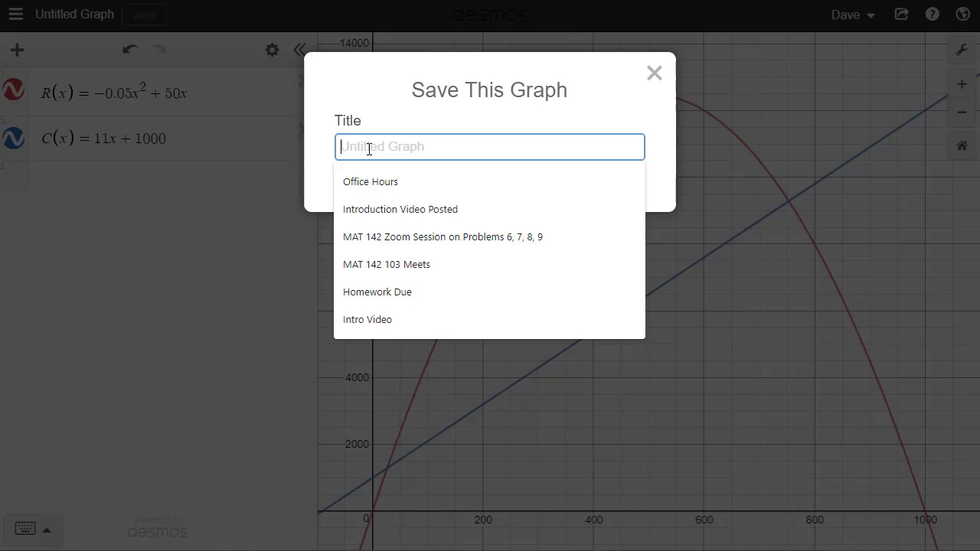
type("Te")
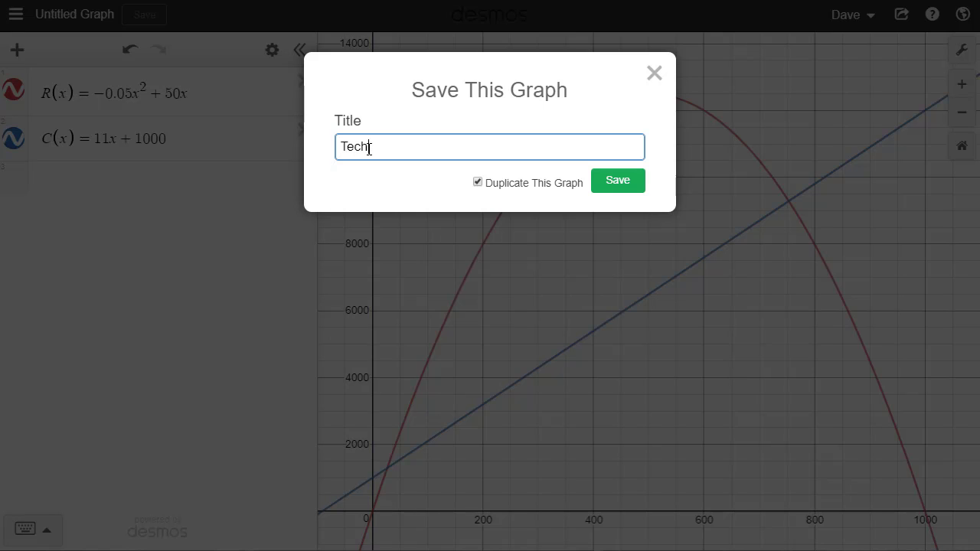
type("ch")
type(" Assignment 1")
left_click(614, 185)
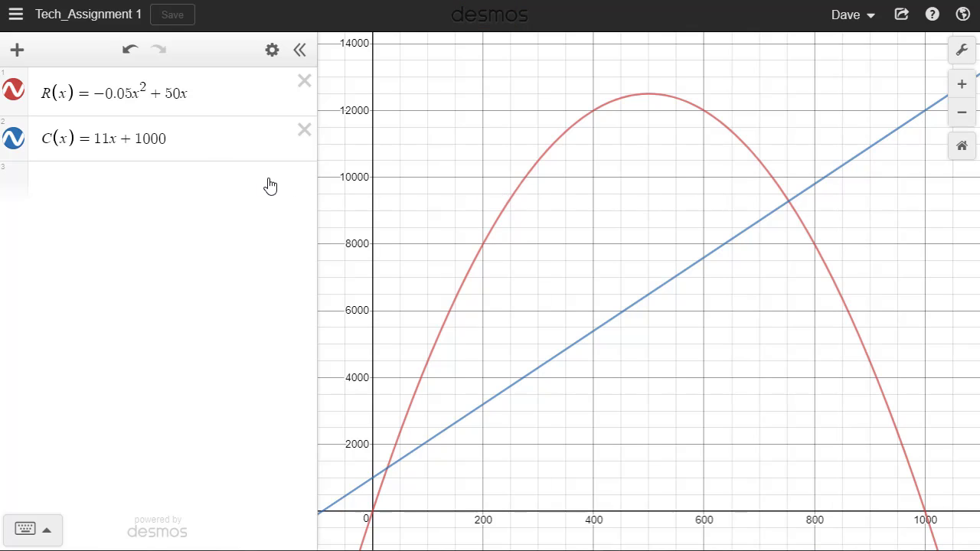
left_click(15, 15)
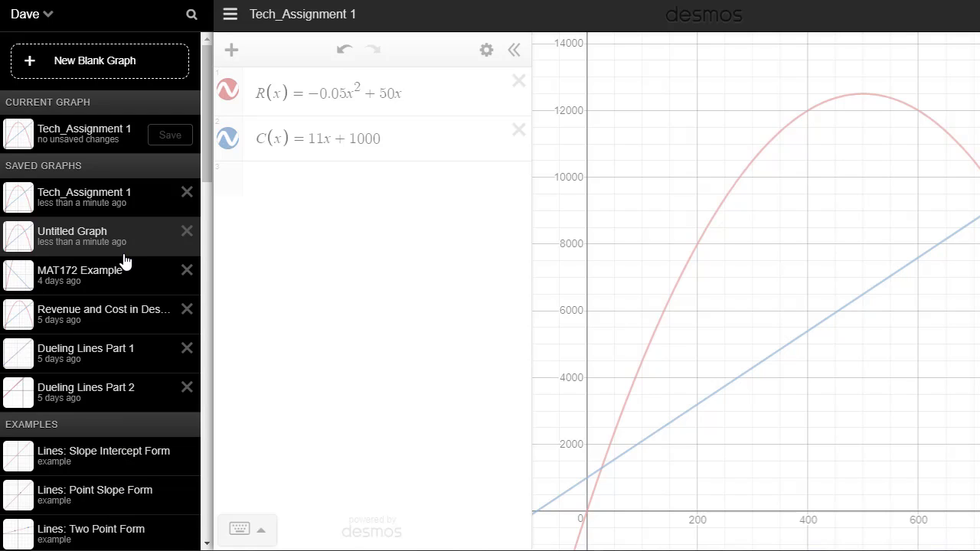
left_click(427, 265)
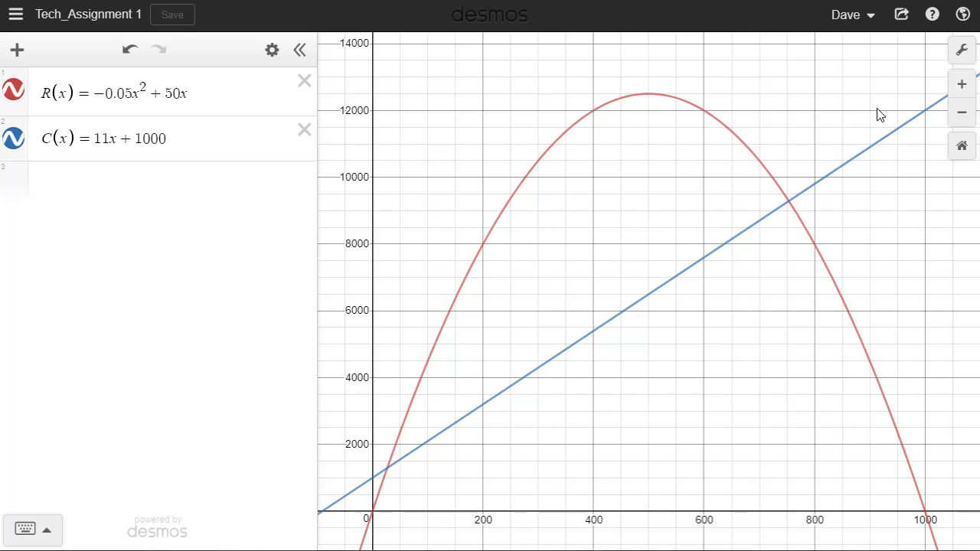
Export the graph as a Medium Square PNG with Medium line thickness and download it.
left_click(902, 17)
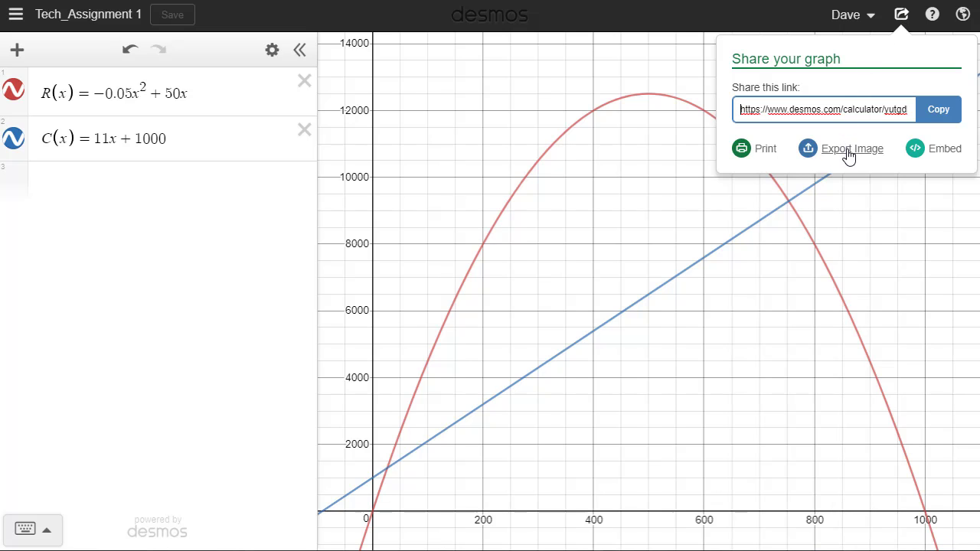
left_click(848, 150)
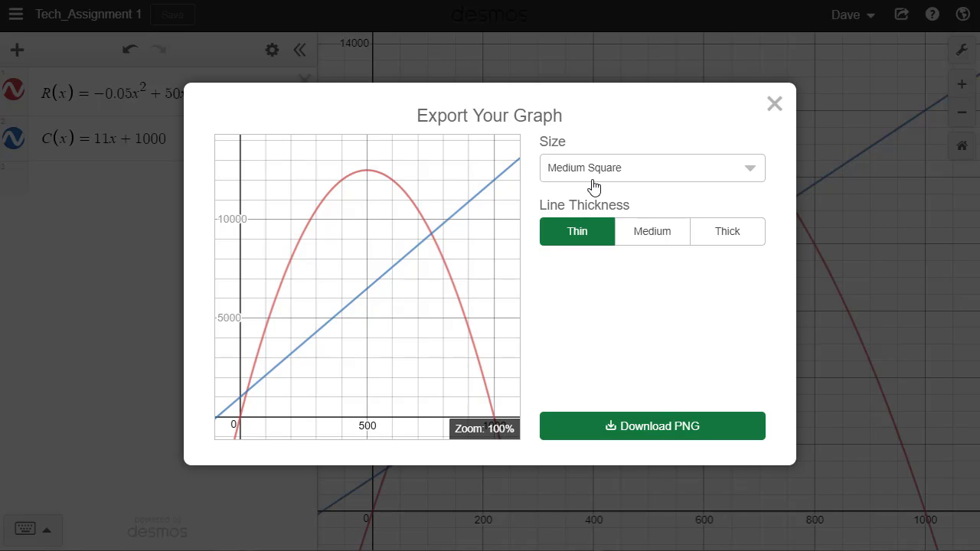
left_click(750, 176)
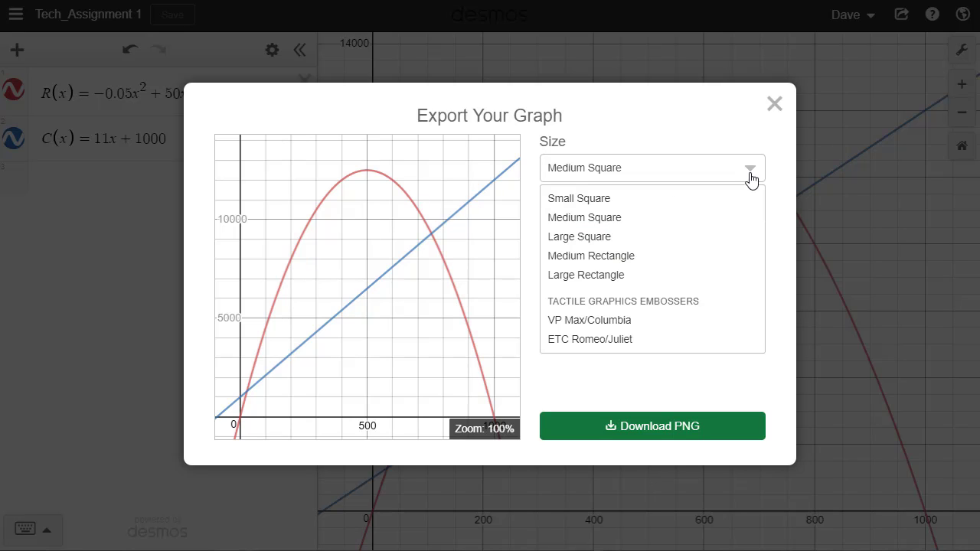
left_click(587, 218)
left_click(653, 236)
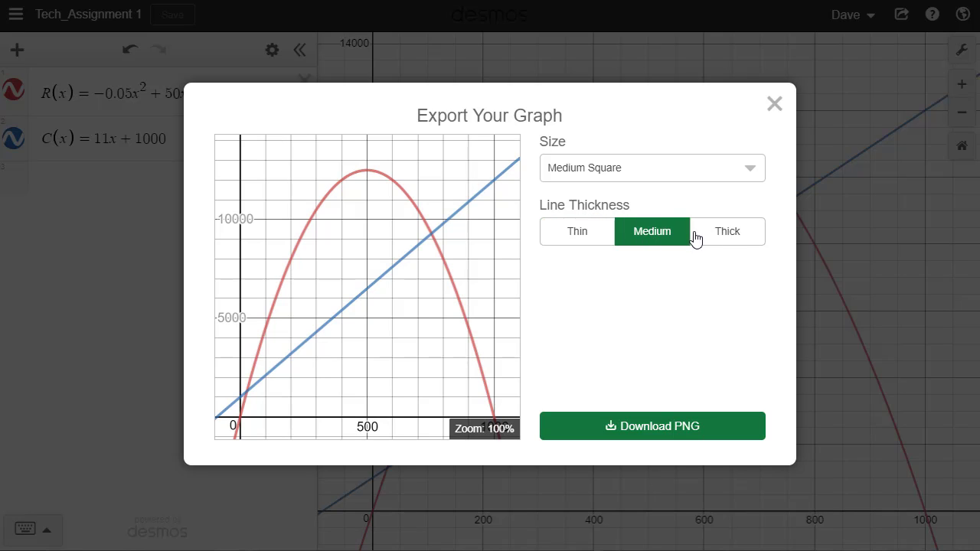
left_click(726, 237)
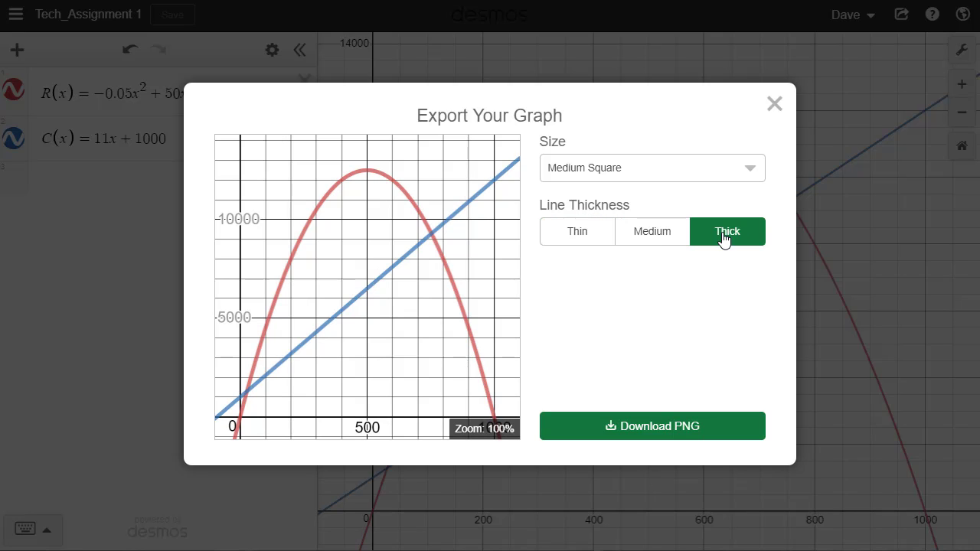
left_click(641, 238)
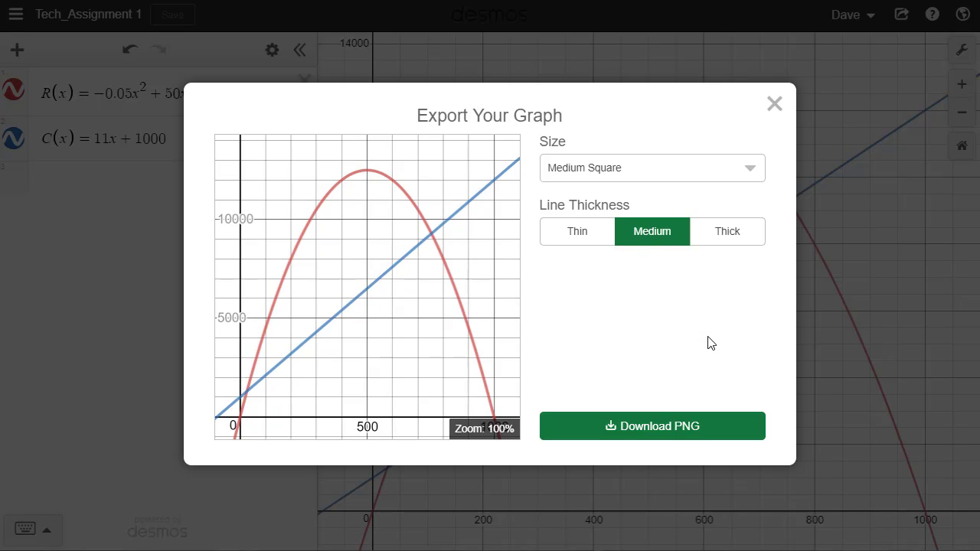
left_click(647, 426)
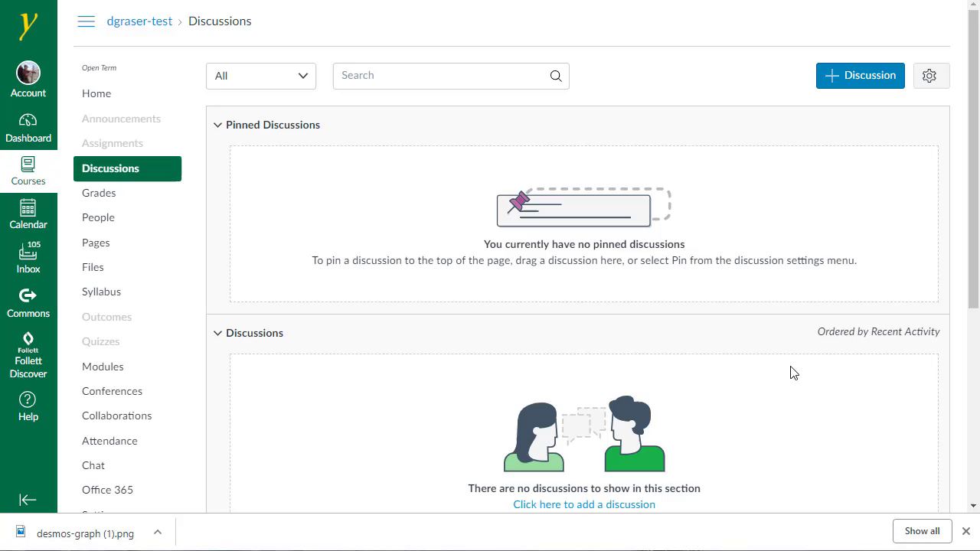
Create a discussion titled 'Revenue and Cost in Desmos - Team 0' with body 'C(x) = 11x + 1000'.
left_click(863, 83)
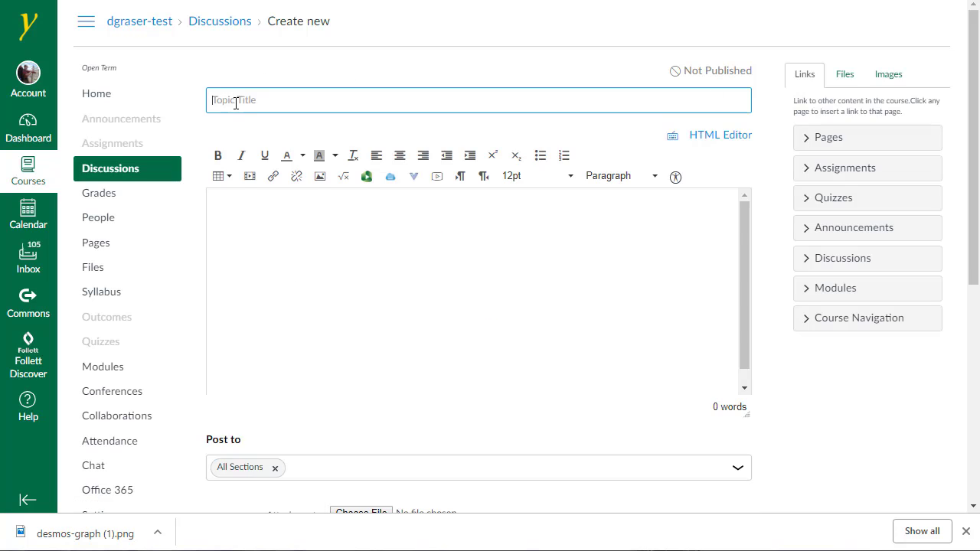
left_click(237, 100)
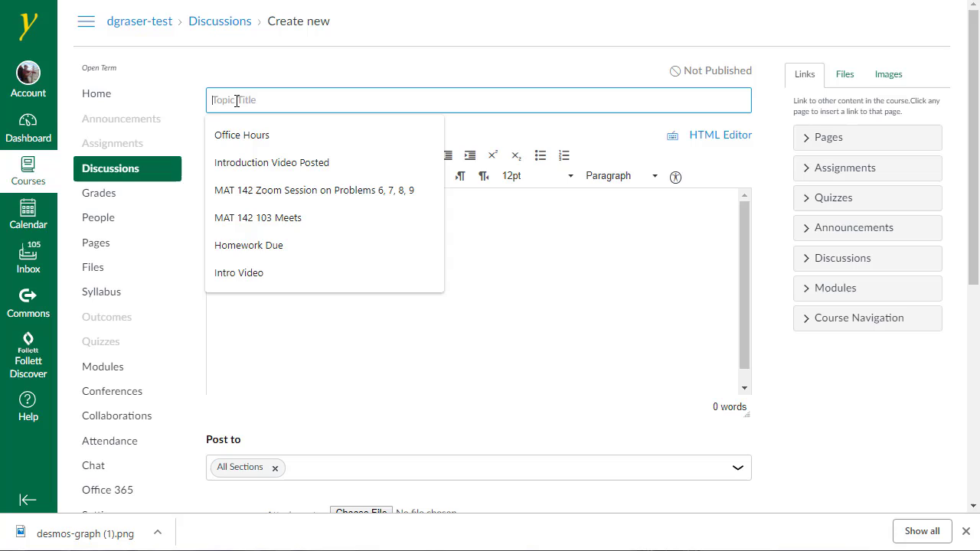
type("Rev")
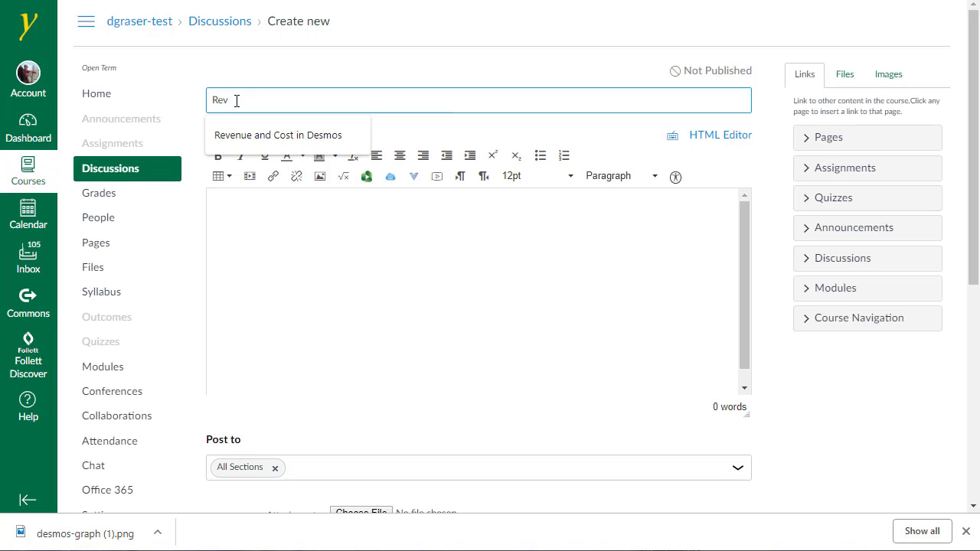
type("enue and Cost in Desmos ")
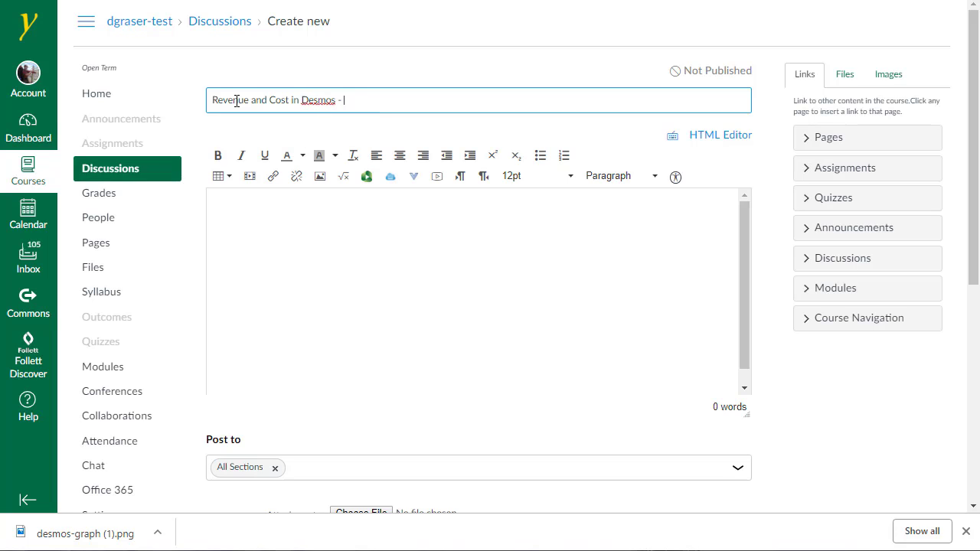
type("- Team 0")
left_click(327, 216)
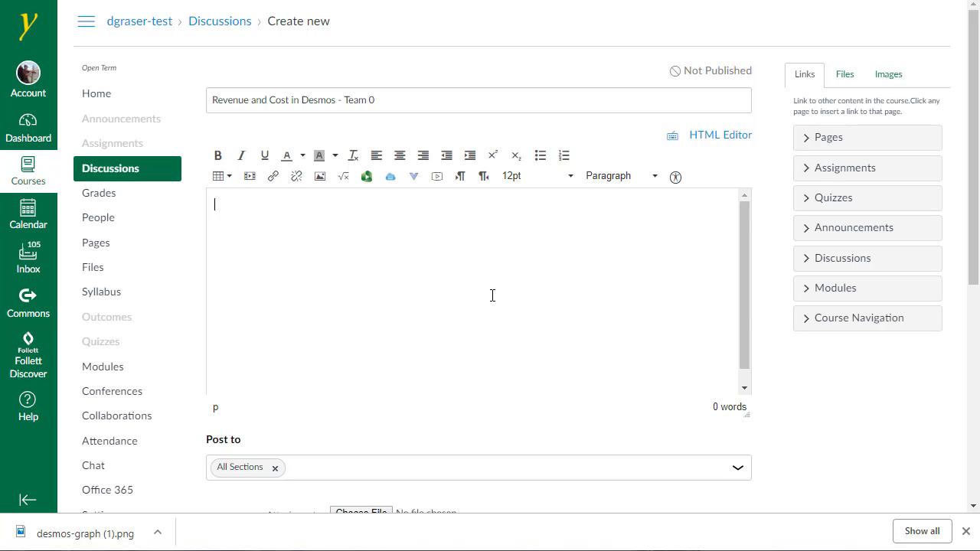
type("C(x) = 11x + 1000")
Upload desmos-graph (1).png from Downloads to My files and embed it below the equation.
left_click(480, 230)
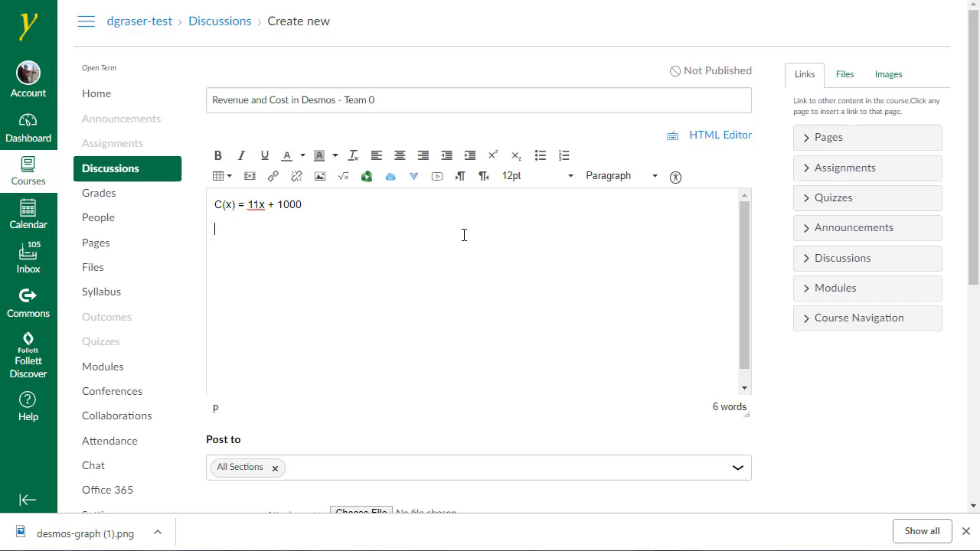
left_click(321, 182)
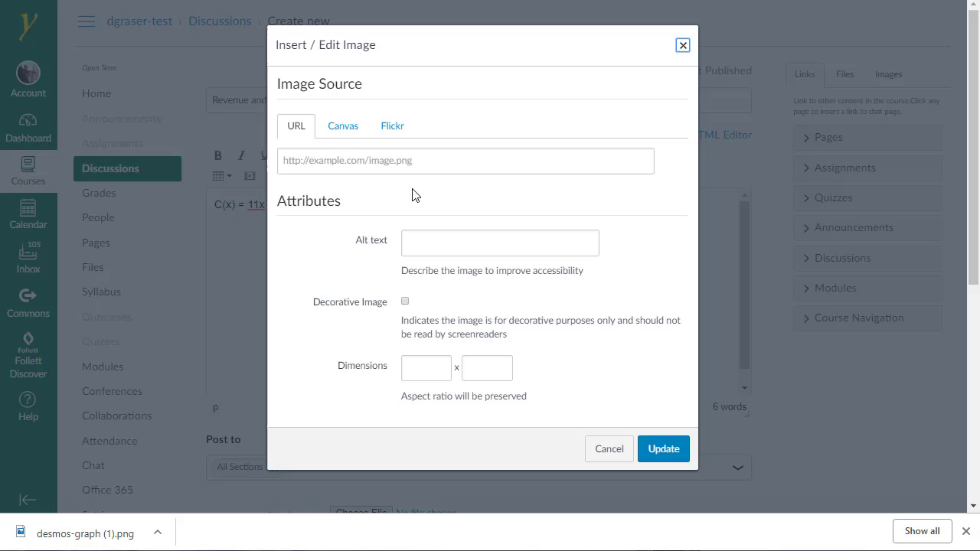
left_click(345, 127)
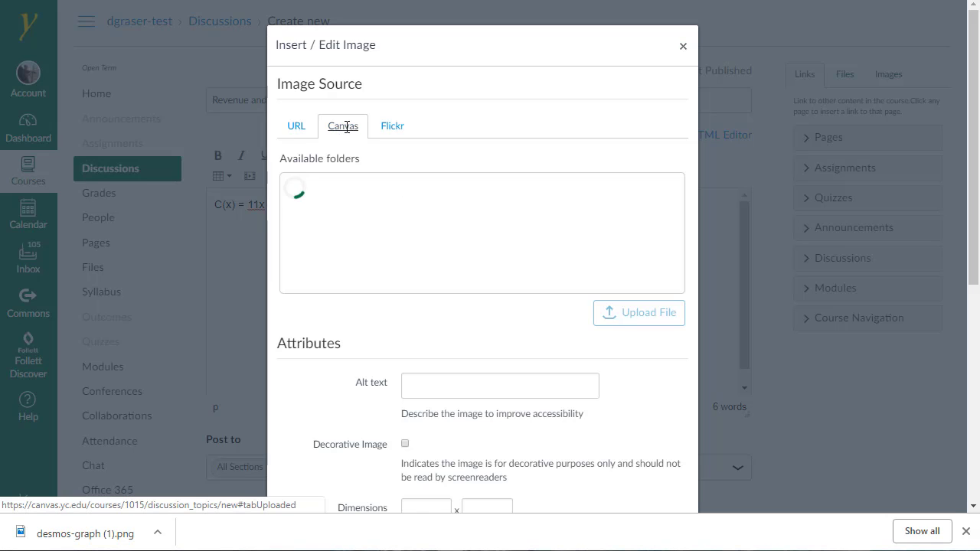
left_click(337, 207)
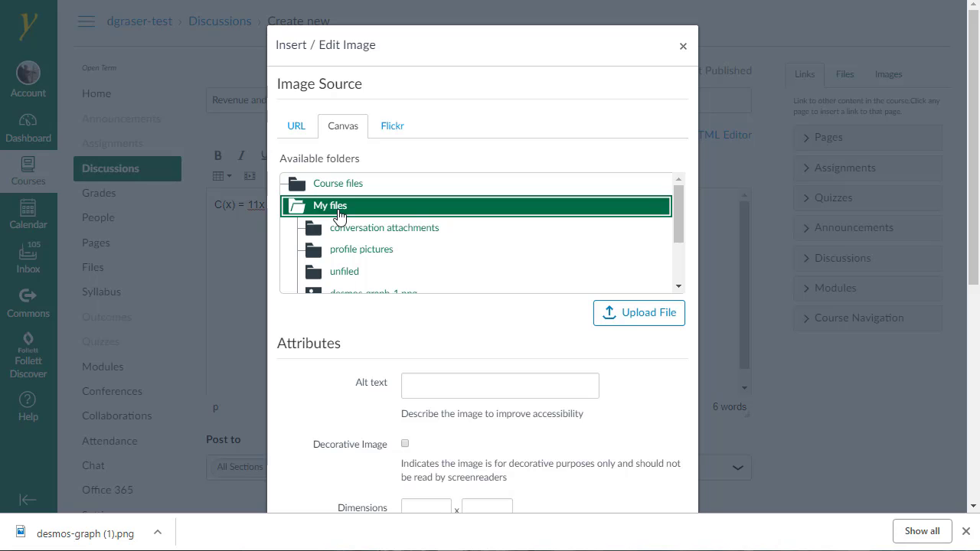
left_click(649, 322)
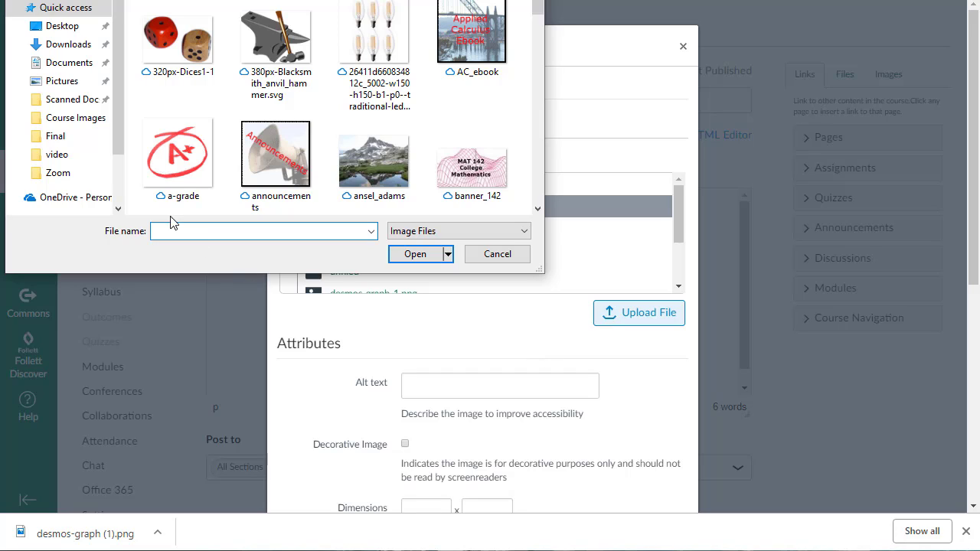
left_click(69, 45)
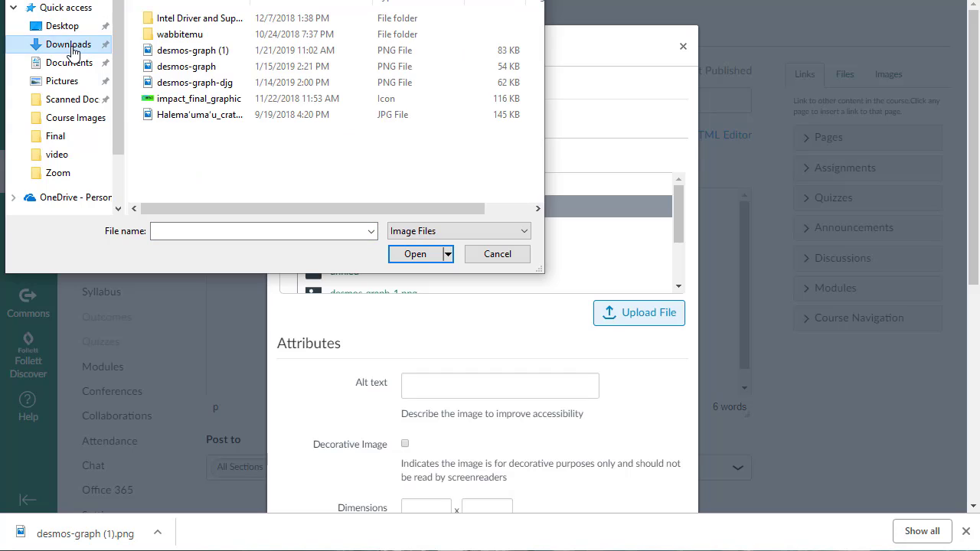
left_click(206, 57)
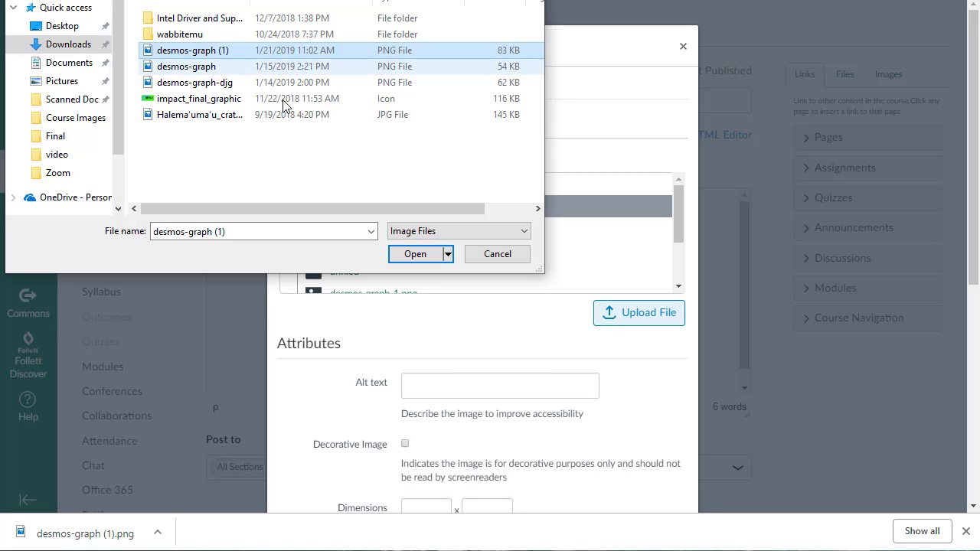
left_click(416, 259)
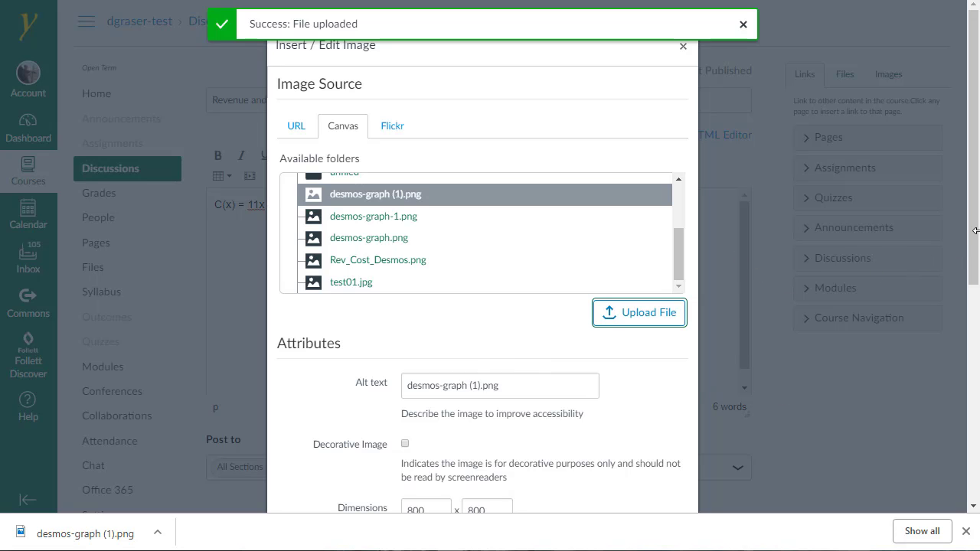
left_click_drag(974, 241, 975, 344)
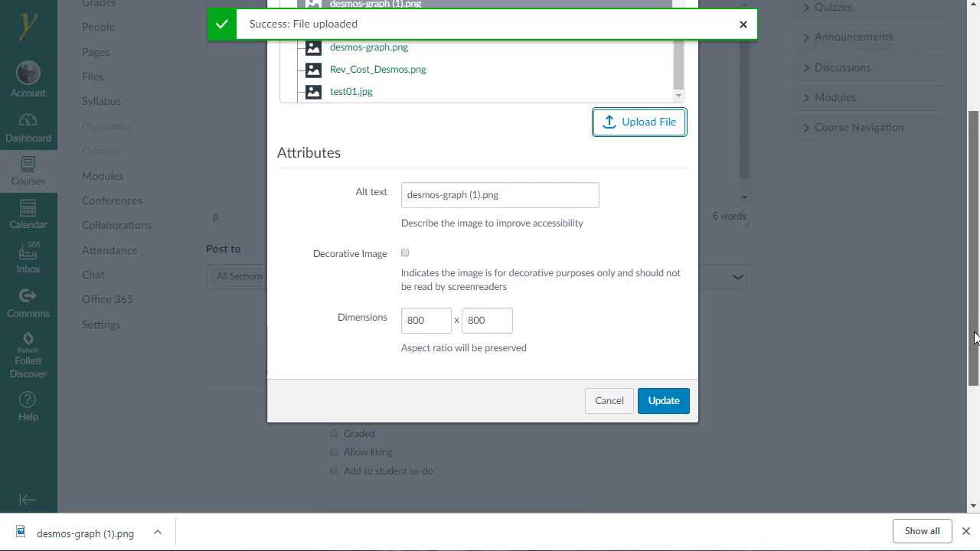
left_click(663, 405)
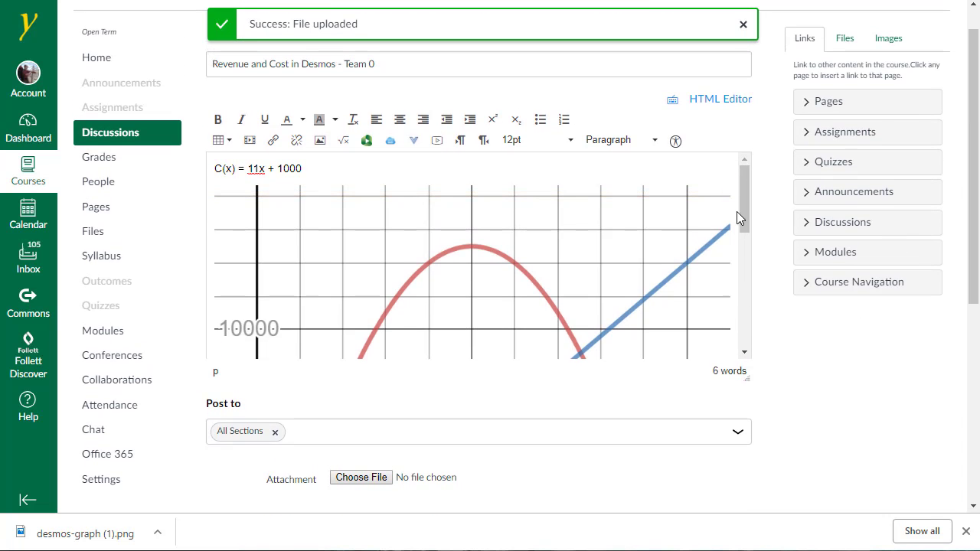
Resize the graph image to 608 × 608 and save the discussion unpublished.
left_click_drag(743, 209, 711, 202)
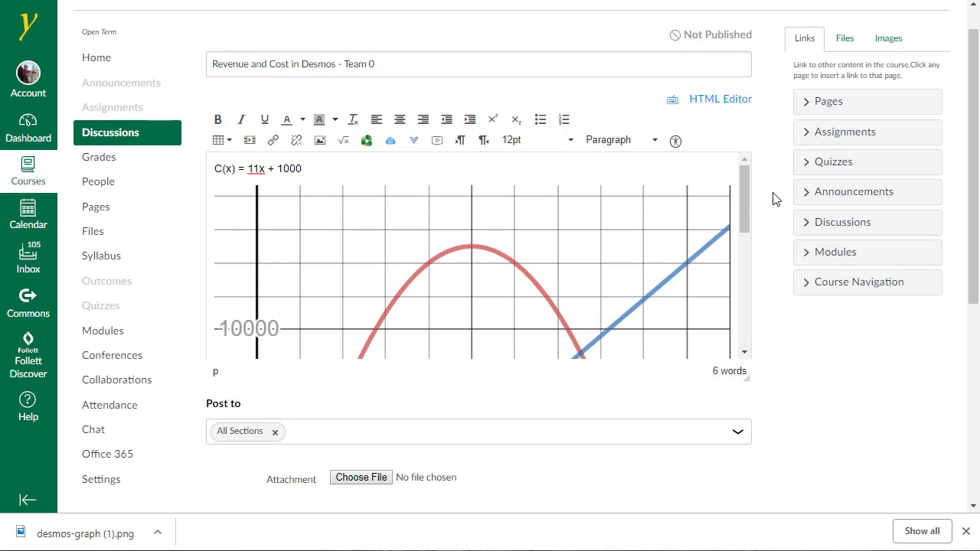
left_click(663, 229)
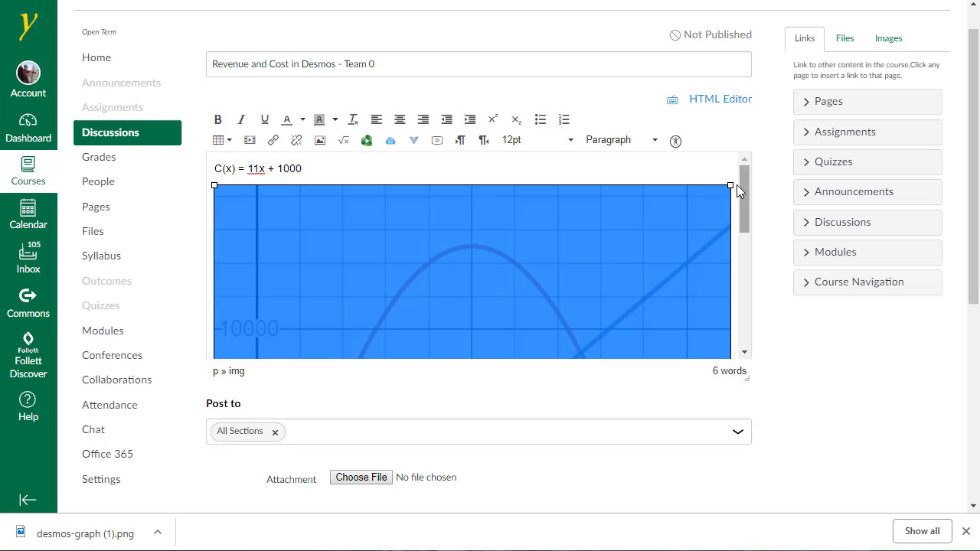
left_click_drag(731, 186, 581, 257)
left_click_drag(745, 225, 731, 329)
left_click(665, 316)
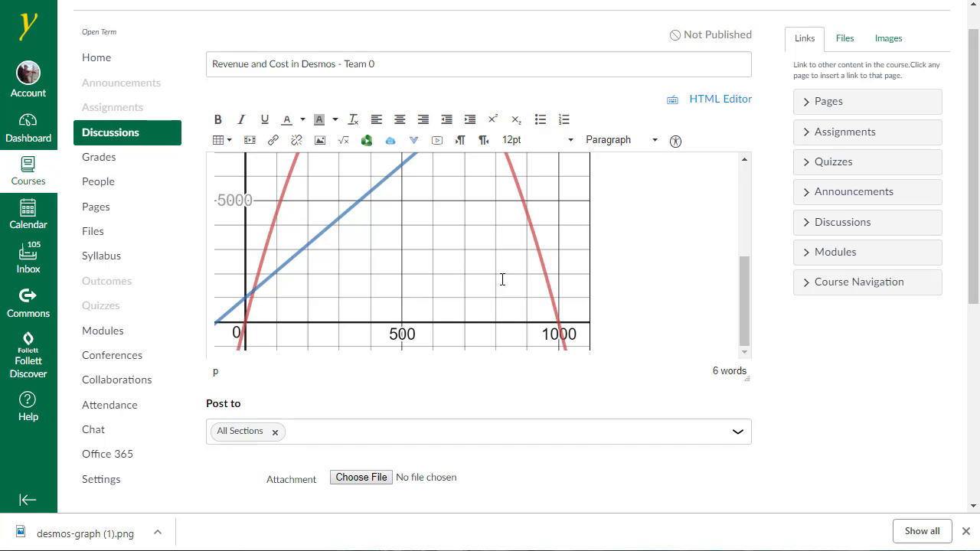
left_click_drag(971, 268, 862, 508)
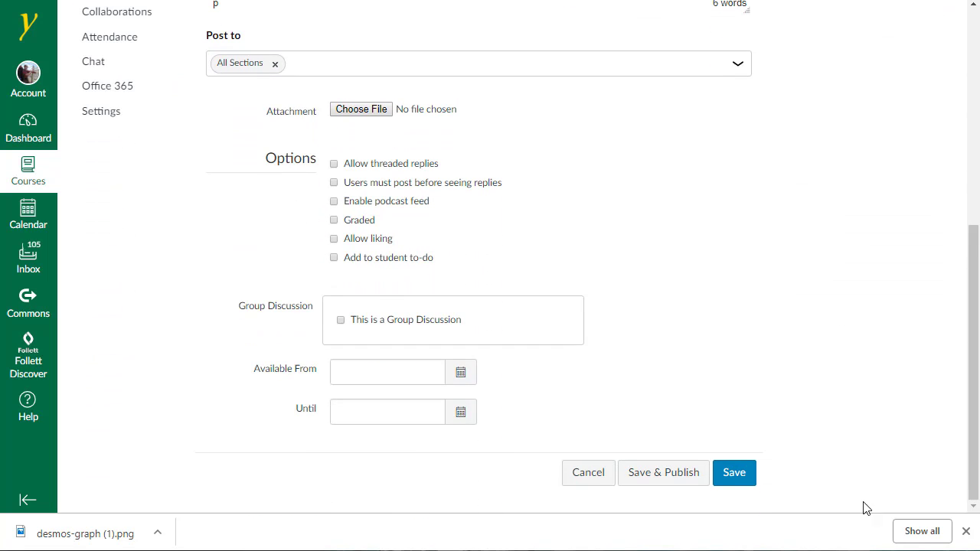
left_click(733, 473)
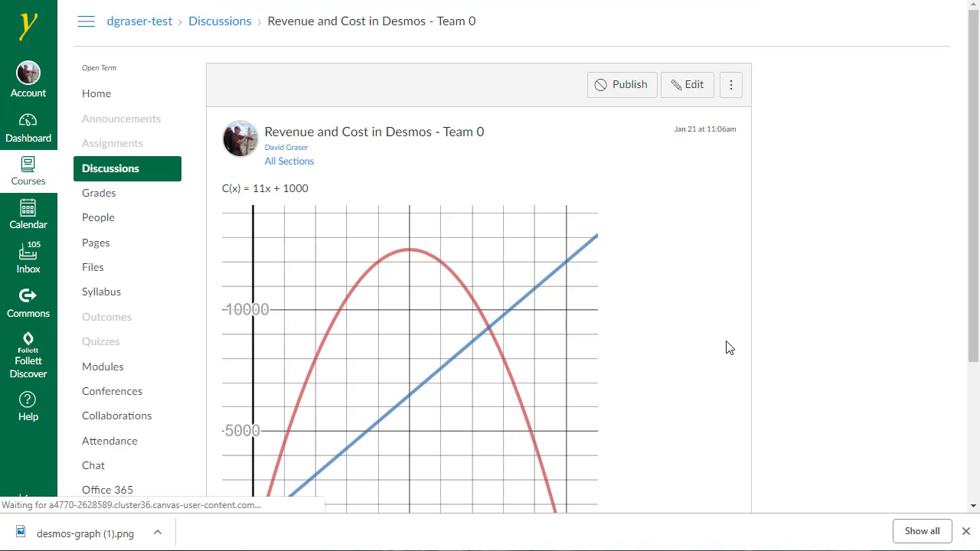
Open a blank reply box under the saved discussion's graph.
left_click_drag(977, 193, 963, 360)
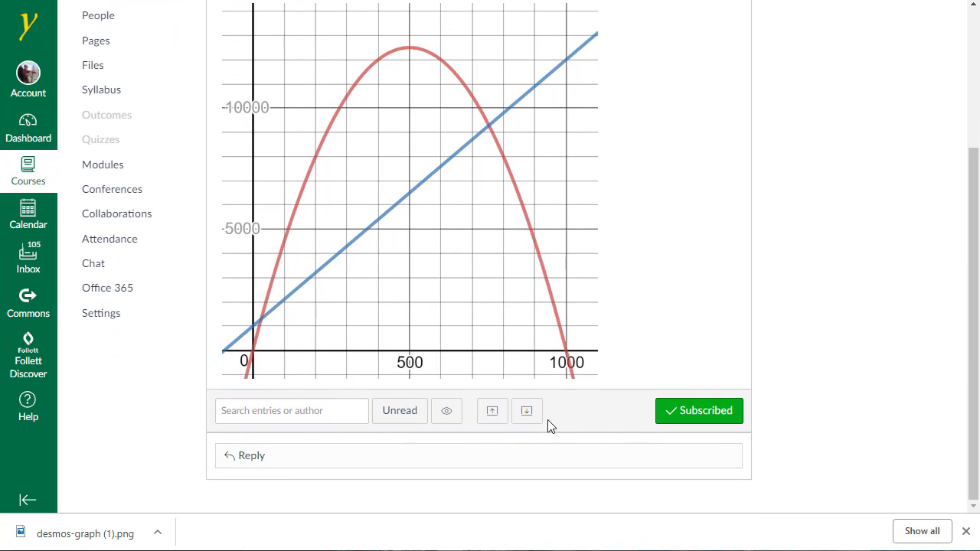
left_click(260, 458)
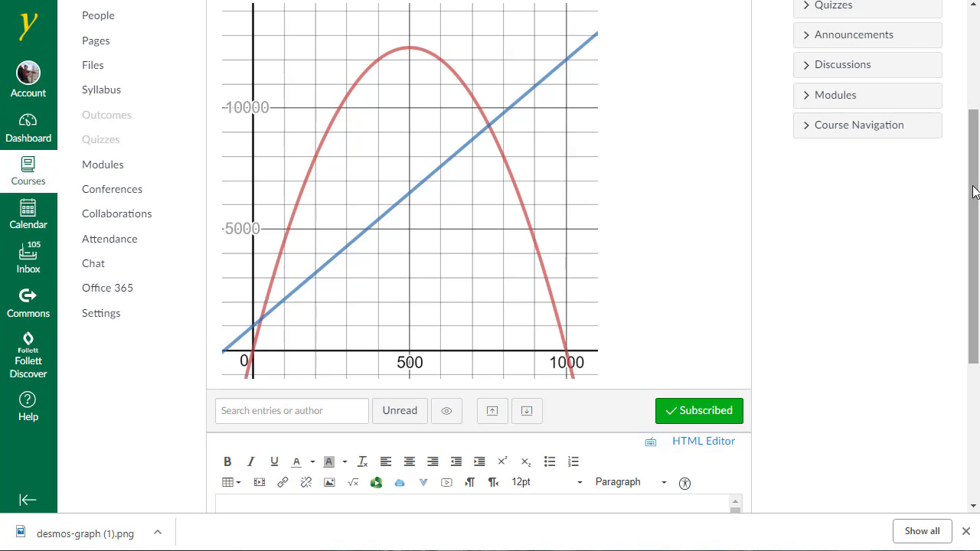
left_click_drag(975, 191, 975, 325)
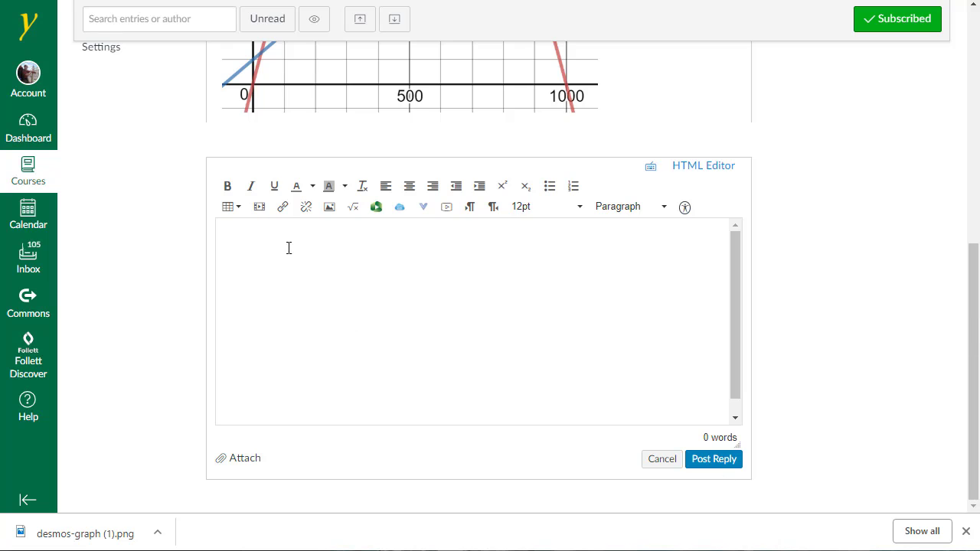
Copy the Desmos graph's iframe embed code and return to the Canvas reply box.
key("ctrl+Tab")
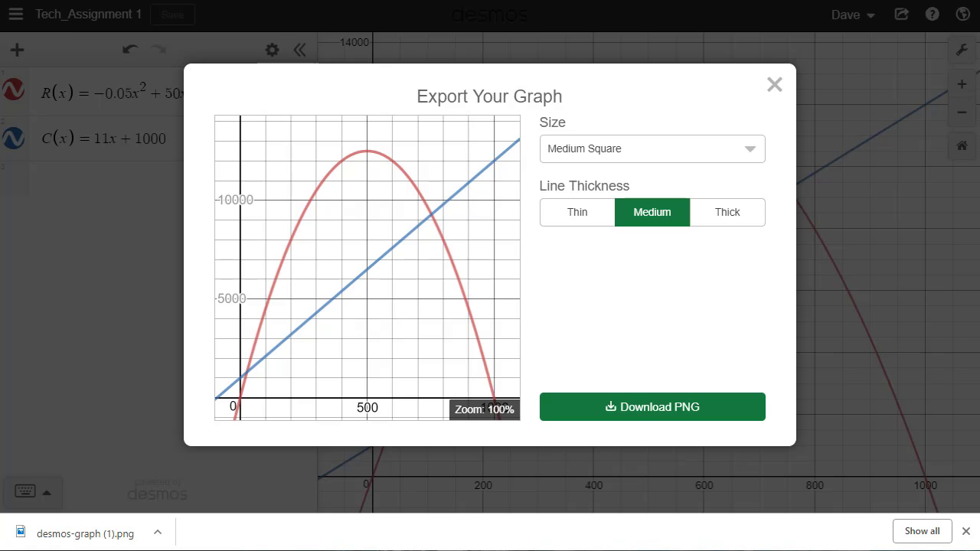
left_click(776, 93)
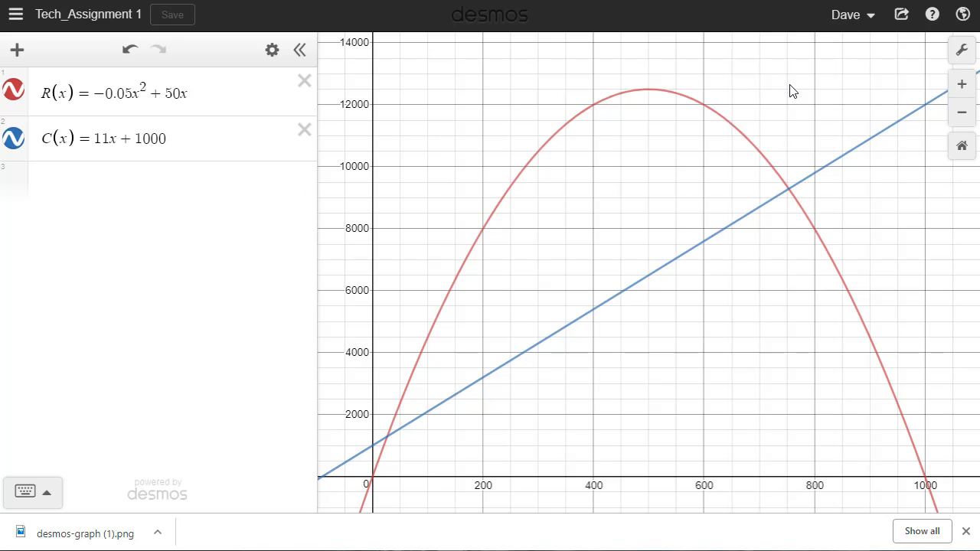
left_click(902, 16)
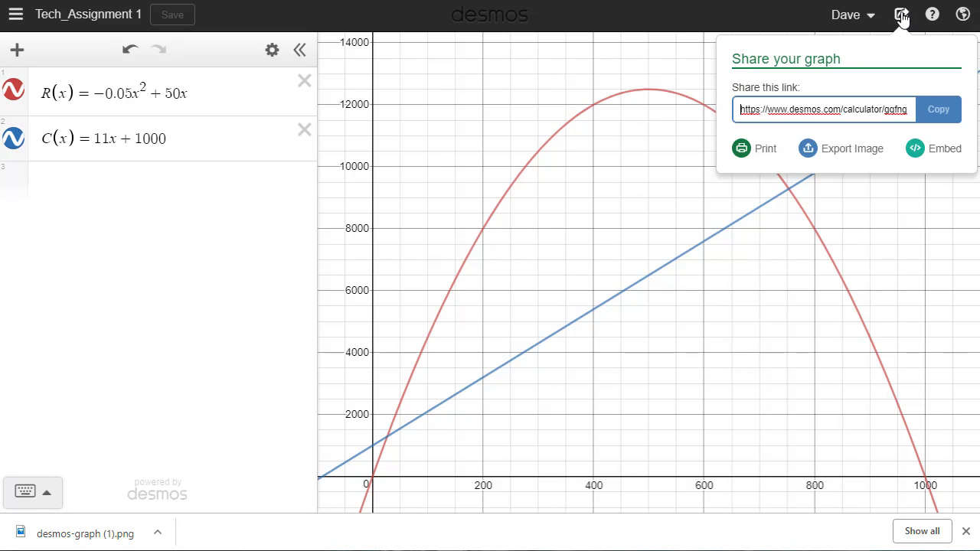
left_click(946, 150)
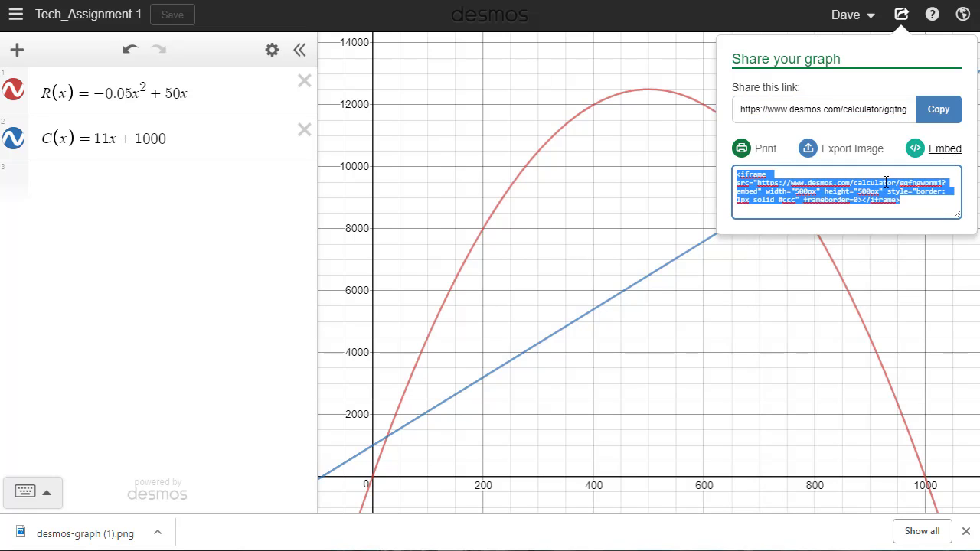
right_click(856, 192)
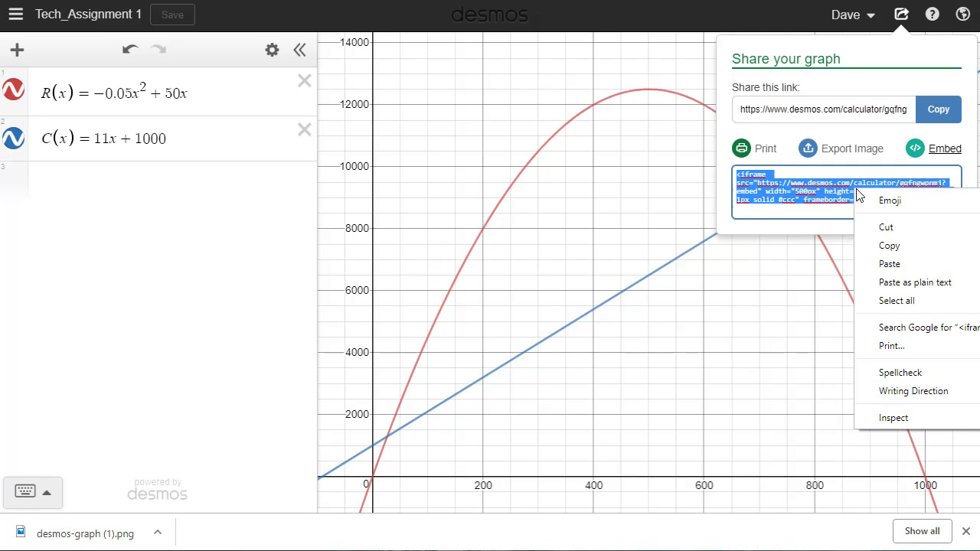
left_click(892, 248)
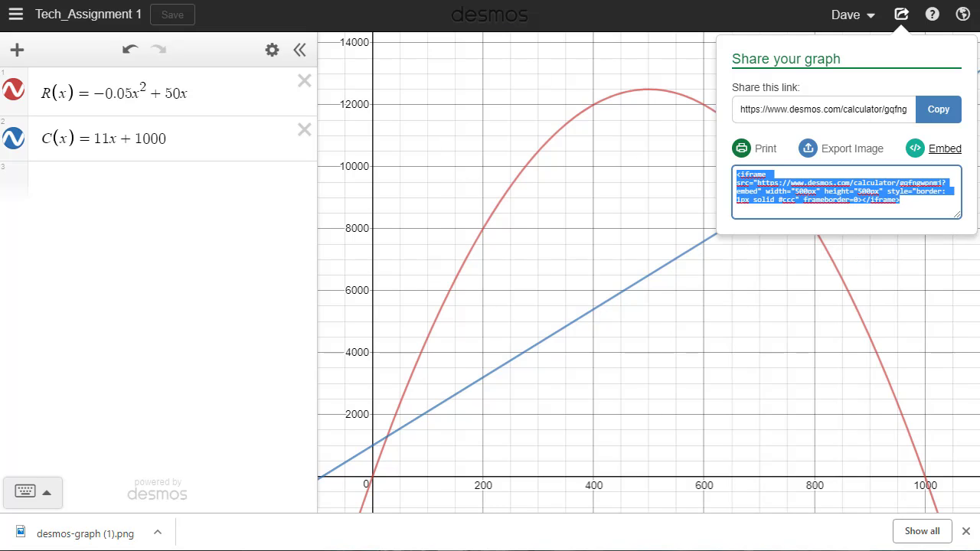
key("ctrl+Tab")
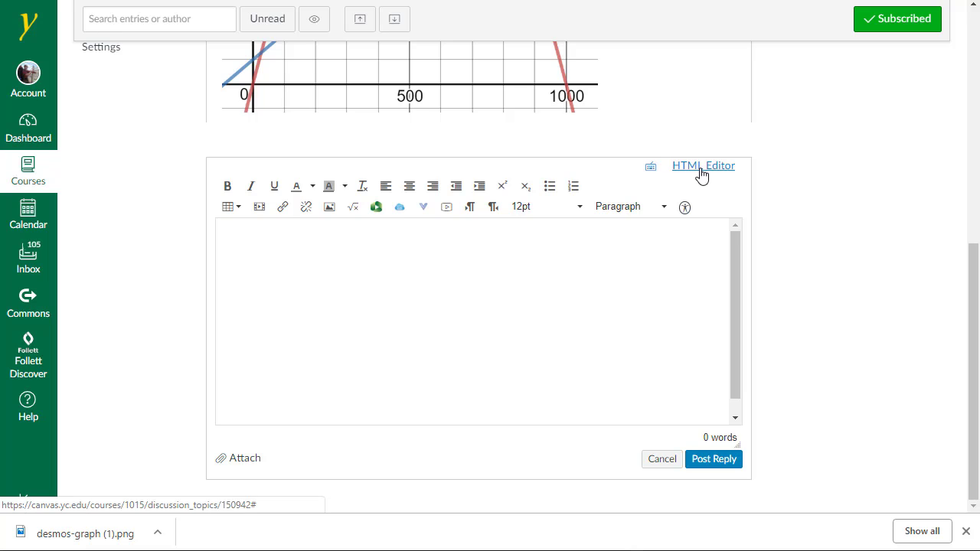
Write 'C(x) = 11x + 1000' in the reply and paste the Desmos iframe code via the HTML editor.
left_click(319, 244)
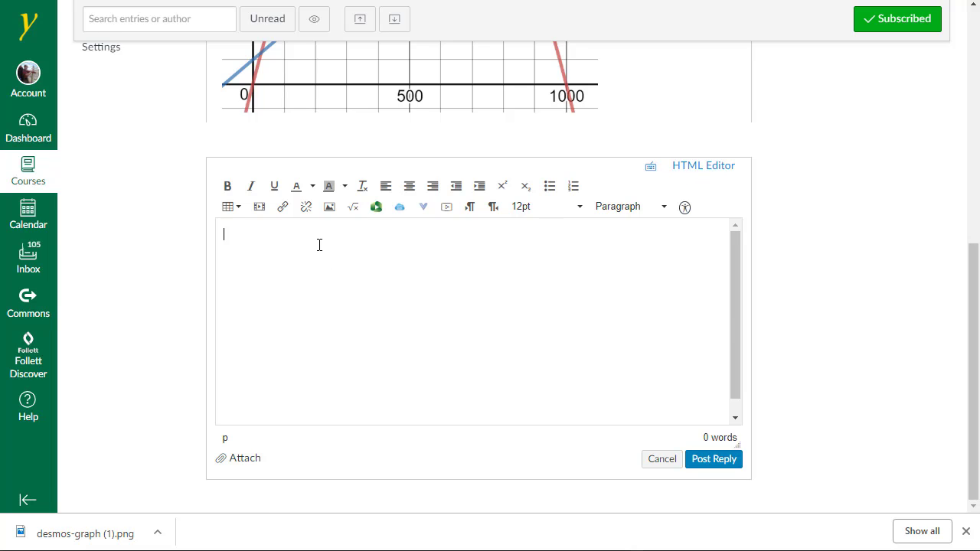
type("C(x) = 11x + 1000")
left_click(708, 170)
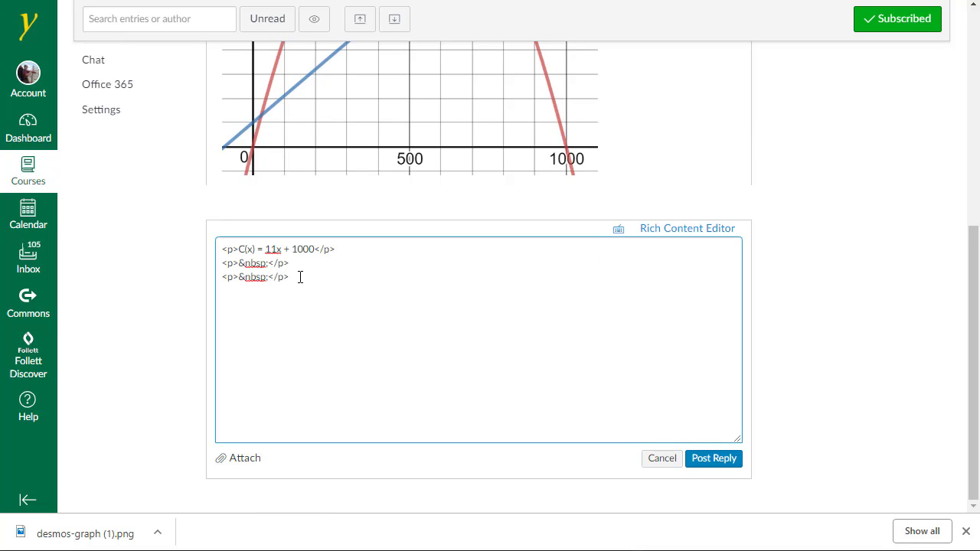
right_click(232, 293)
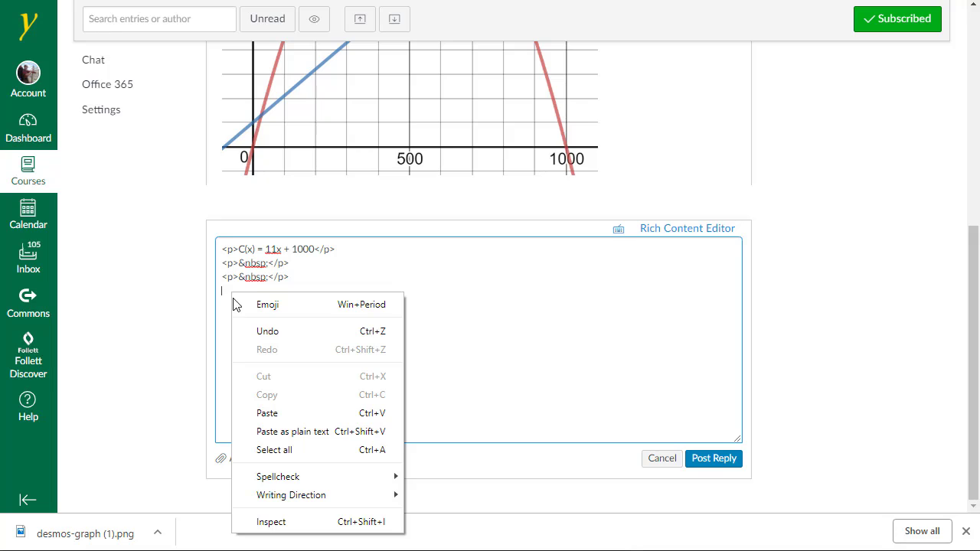
left_click(298, 433)
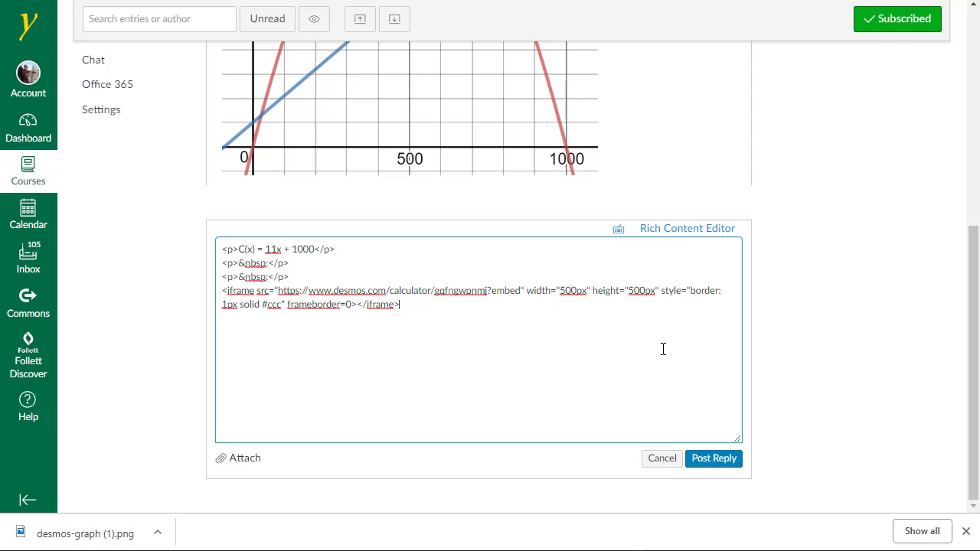
left_click(685, 234)
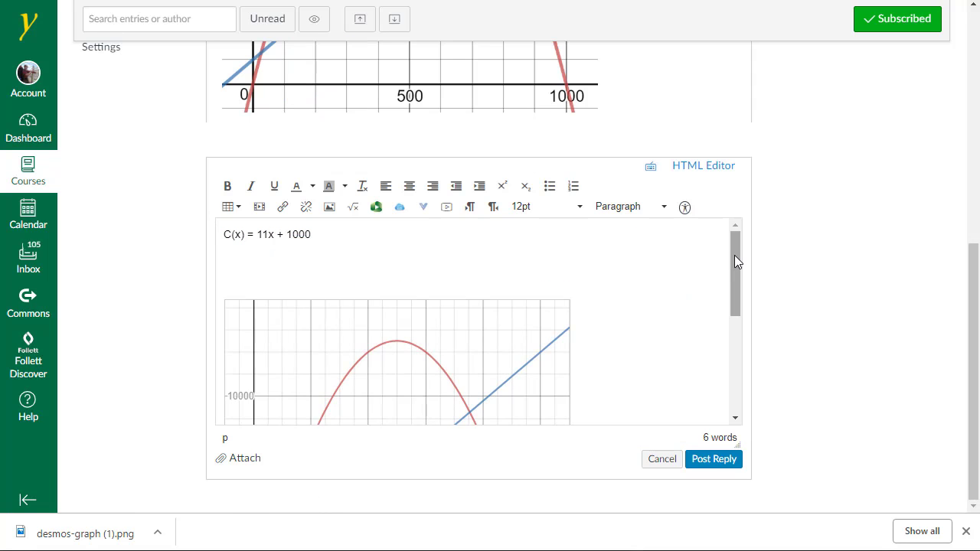
left_click_drag(734, 254, 755, 252)
left_click(718, 468)
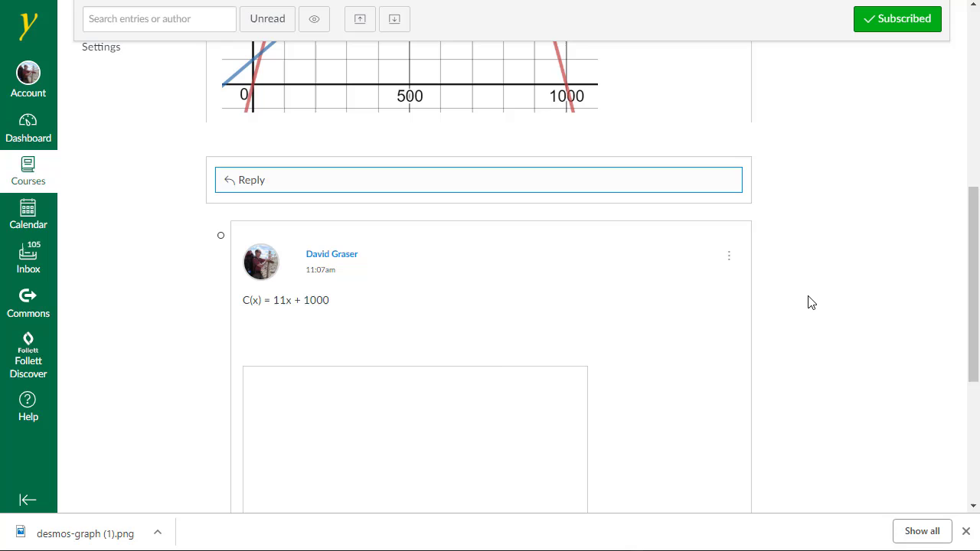
scroll(800, 310, "down", 4)
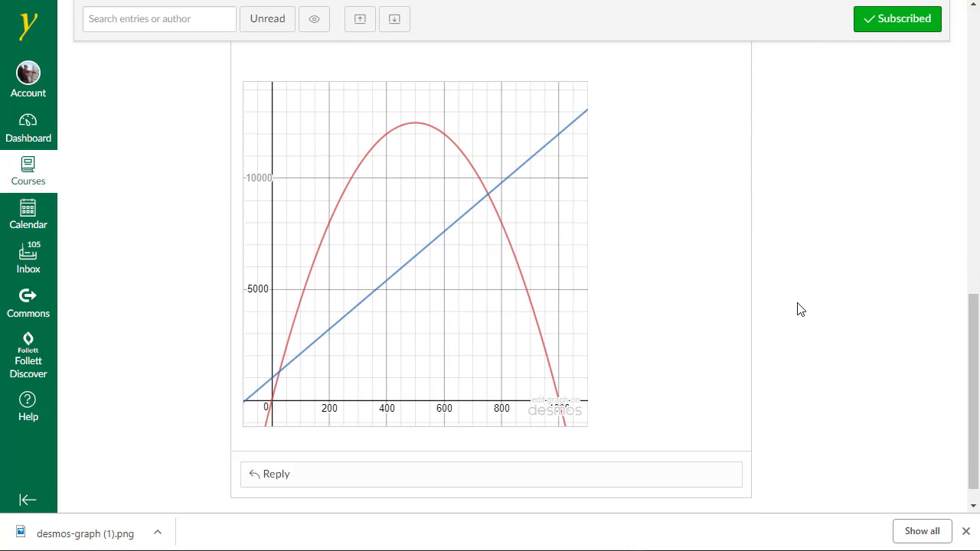
scroll(789, 311, "up", 8)
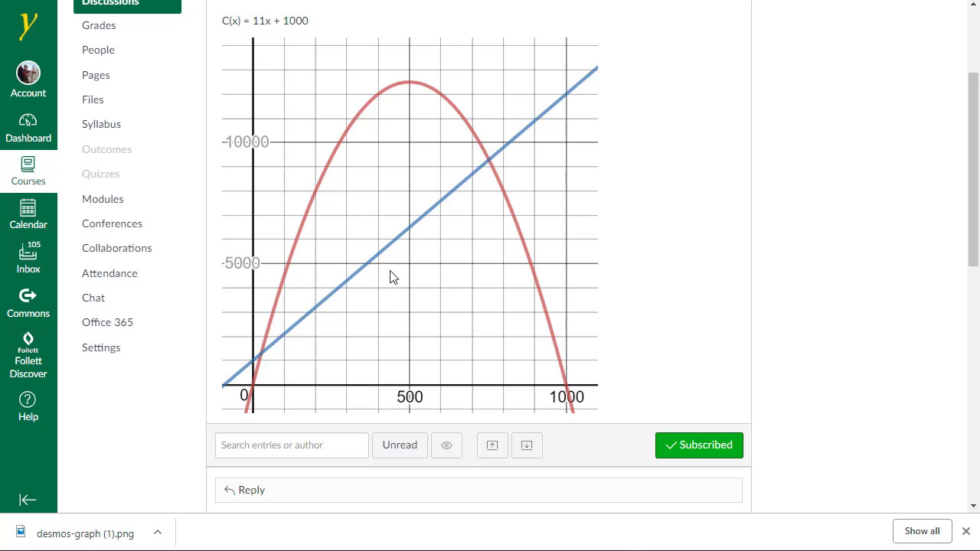
scroll(630, 271, "down", 6)
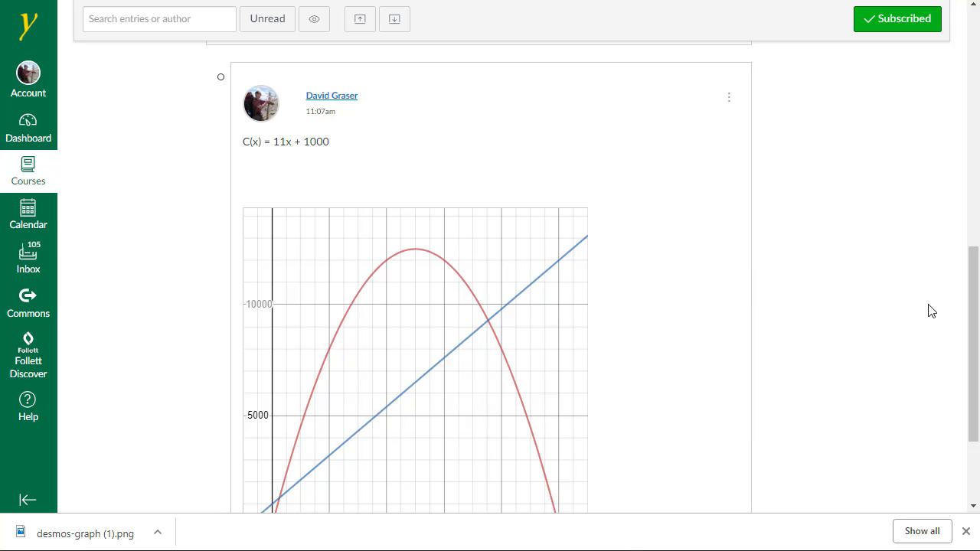
left_click_drag(973, 308, 973, 270)
scroll(488, 123, "up", 8)
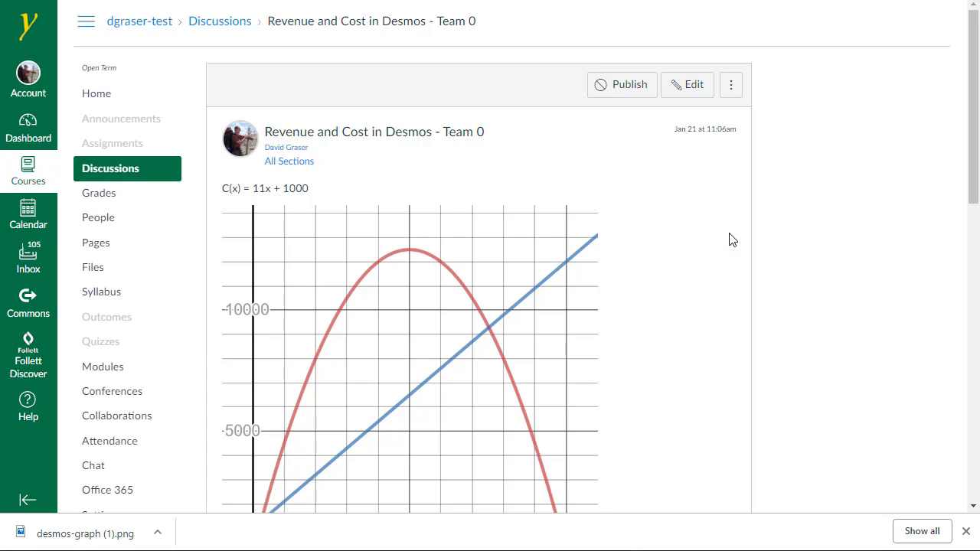
scroll(729, 240, "down", 5)
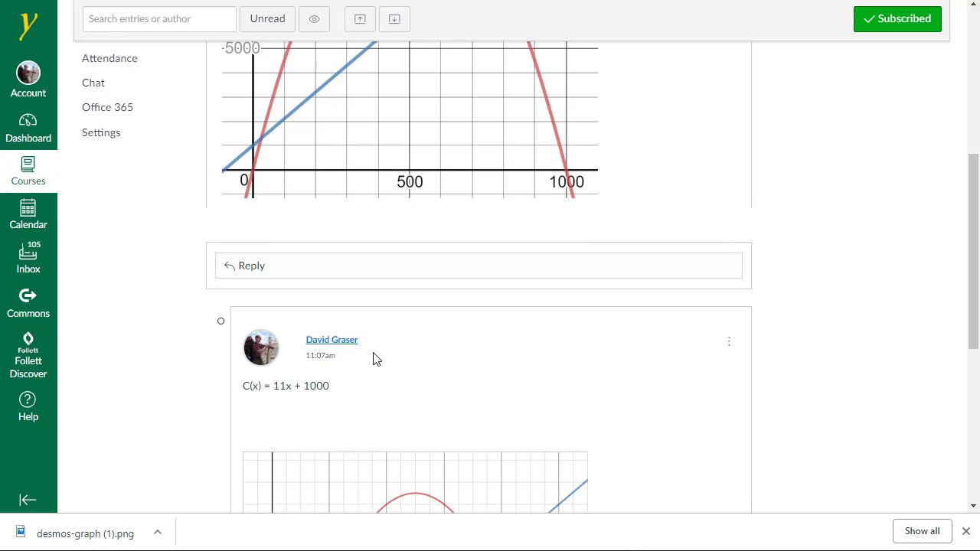
scroll(375, 360, "down", 3)
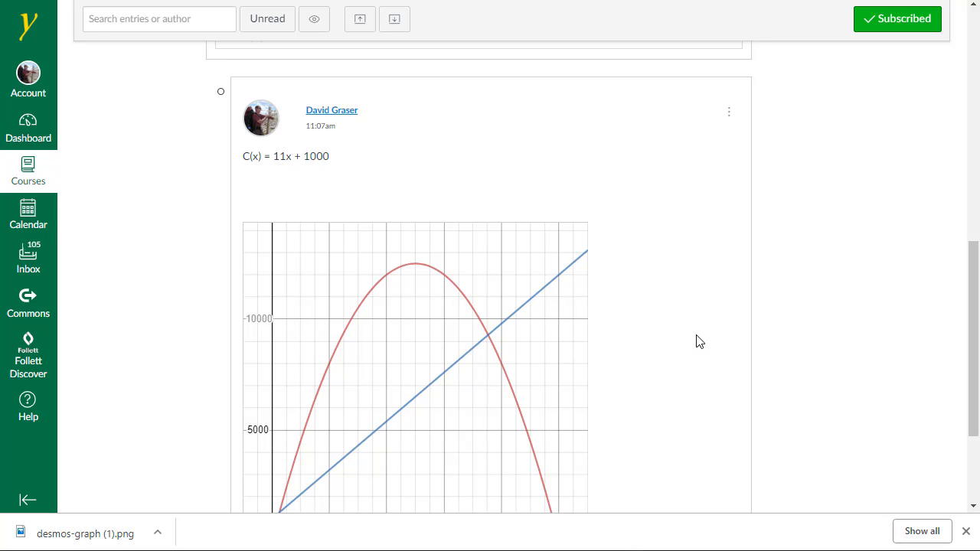
scroll(650, 245, "up", 5)
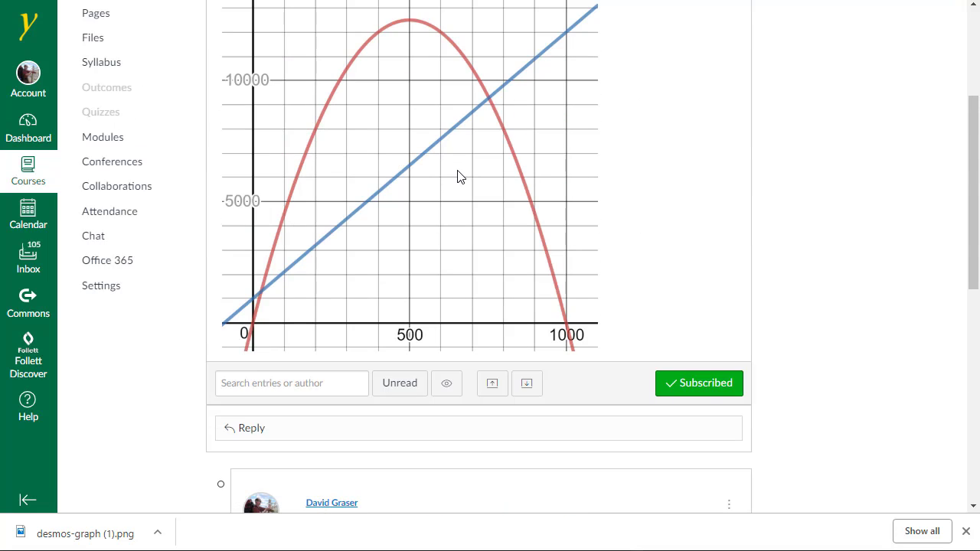
scroll(458, 176, "down", 6)
scroll(453, 173, "down", 1)
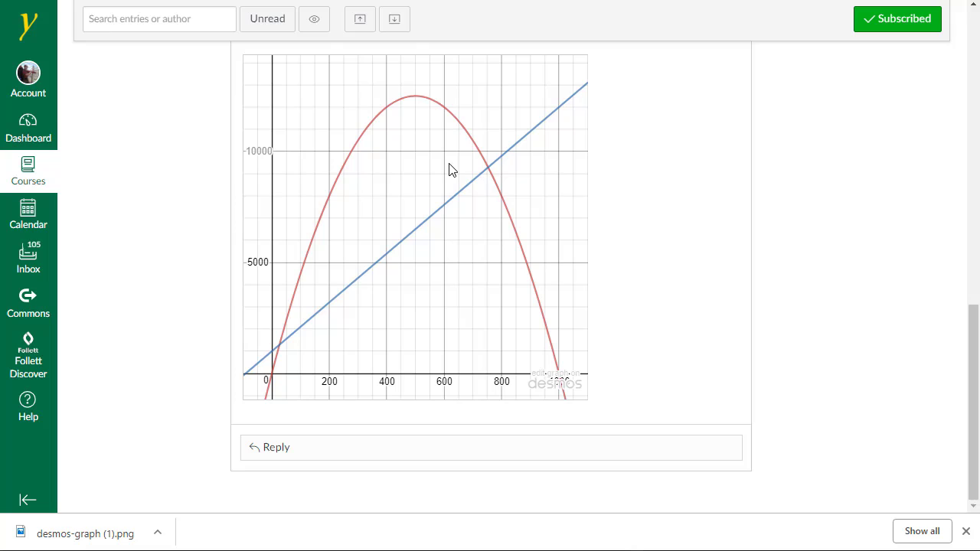